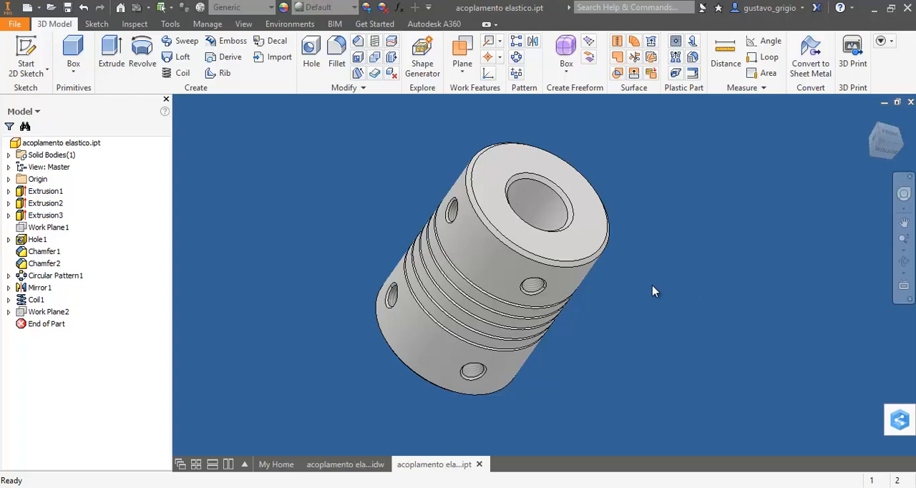
Review the finished coupling model and its drawing, and create a new part from the metric Standard (mm).ipt template
{"action": "middle_click_drag", "start_coordinate": [653, 286], "coordinate": [493, 427]}
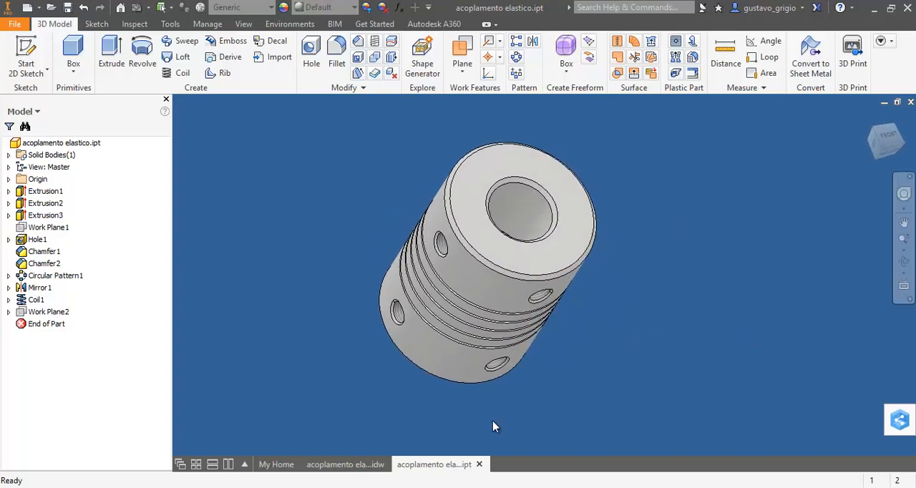
{"action": "left_click", "coordinate": [358, 464]}
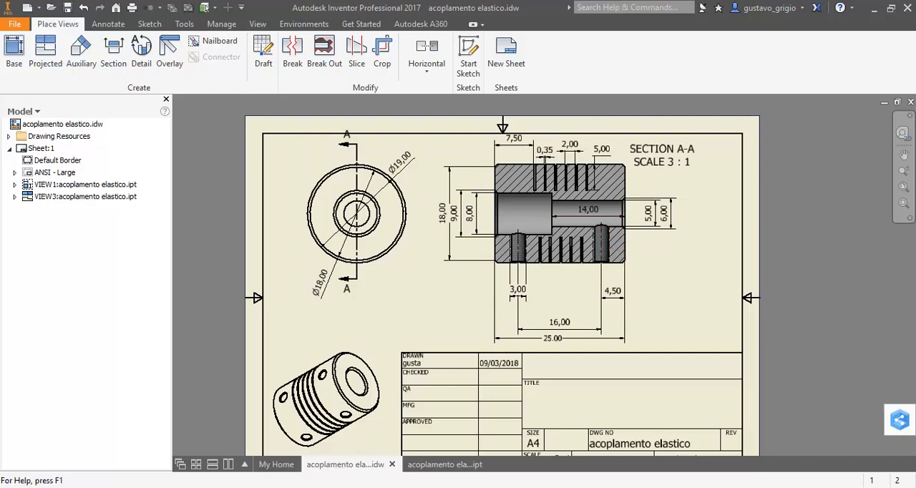
{"action": "left_click", "coordinate": [444, 464]}
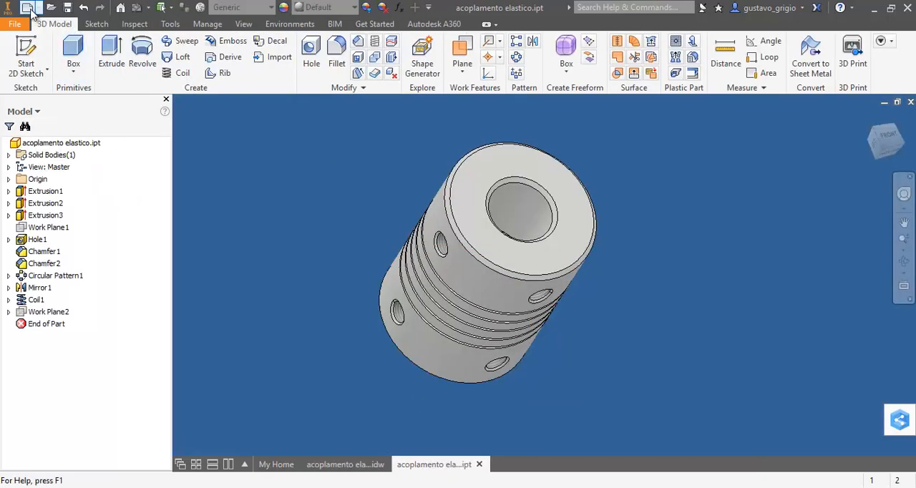
{"action": "key", "text": "ctrl+n"}
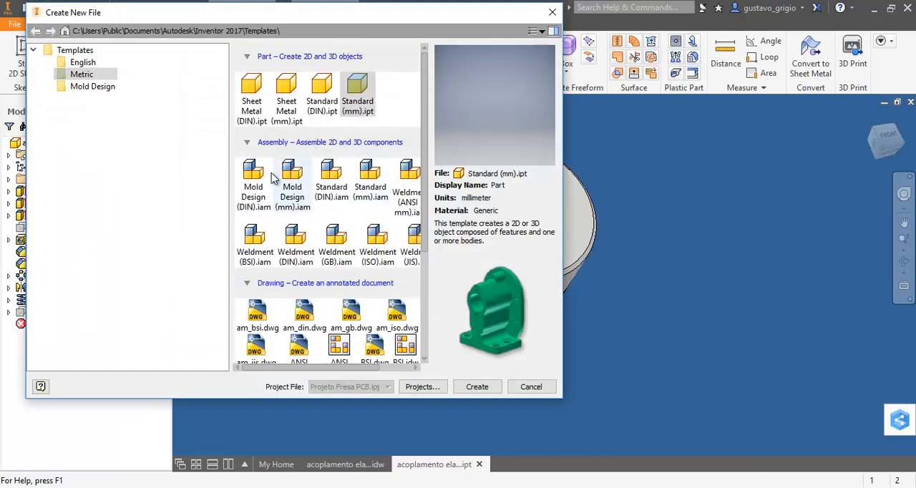
{"action": "double_click", "coordinate": [358, 90]}
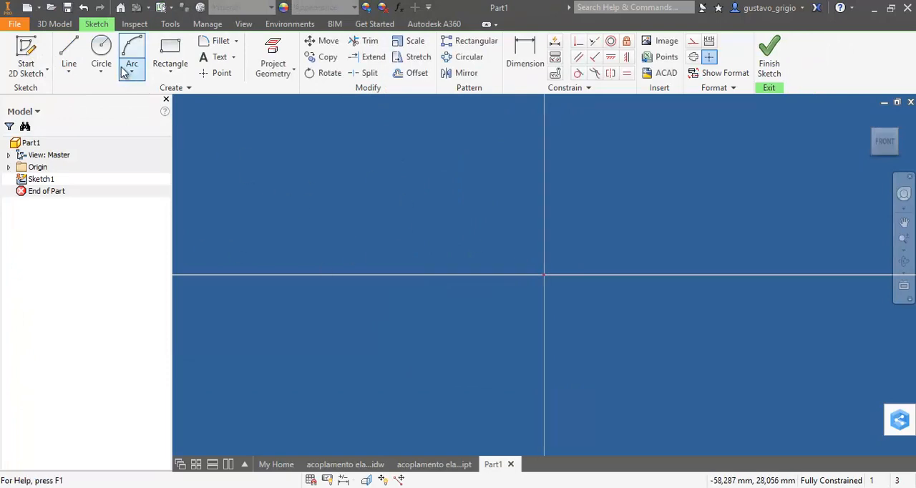
Sketch a 19 mm diameter circle centred on the origin
{"action": "left_click", "coordinate": [101, 53]}
{"action": "left_click", "coordinate": [545, 275]}
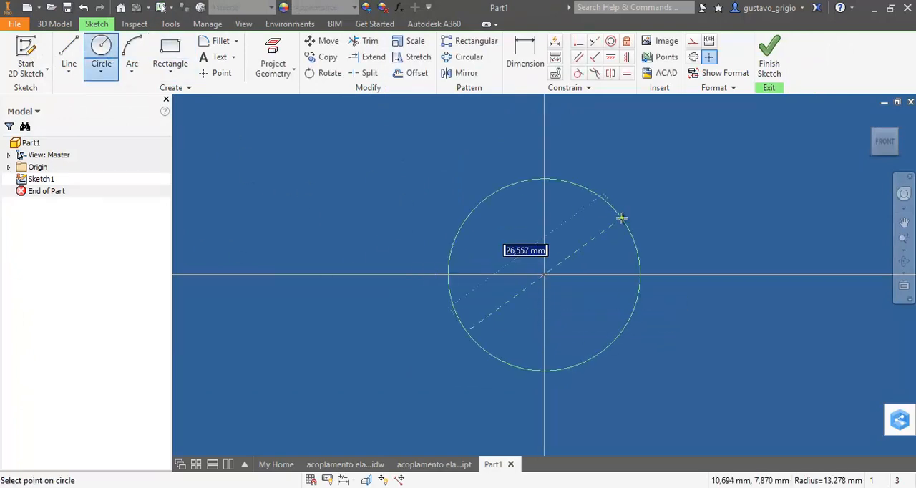
{"action": "type", "text": "19"}
{"action": "key", "text": "Return"}
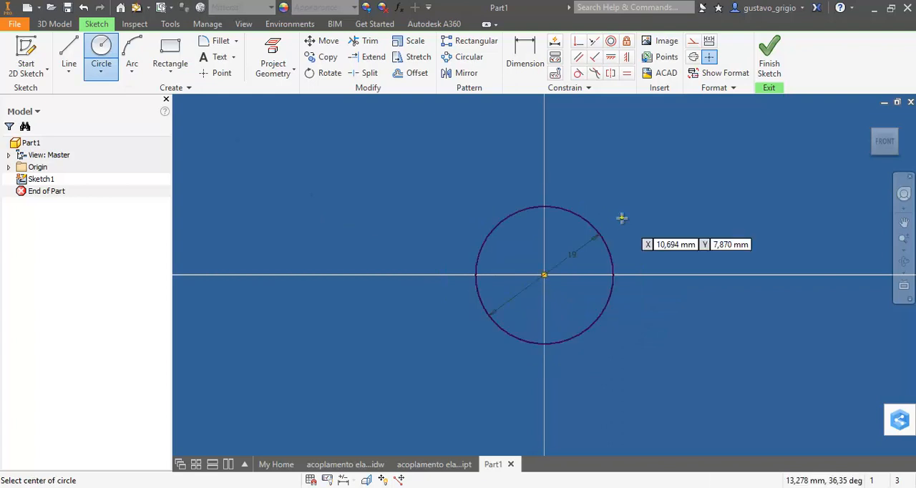
Extrude the 19 mm circle 25 mm into a solid cylinder
{"action": "key", "text": "e"}
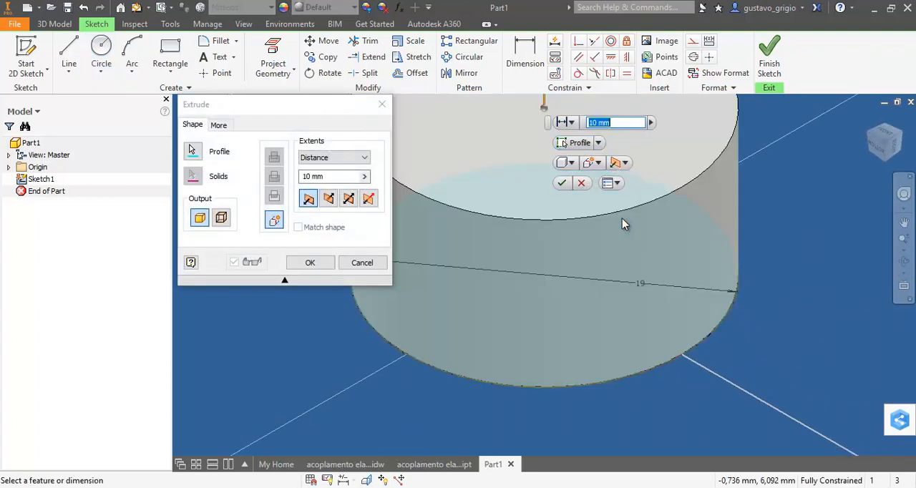
{"action": "type", "text": "20"}
{"action": "key", "text": "Return"}
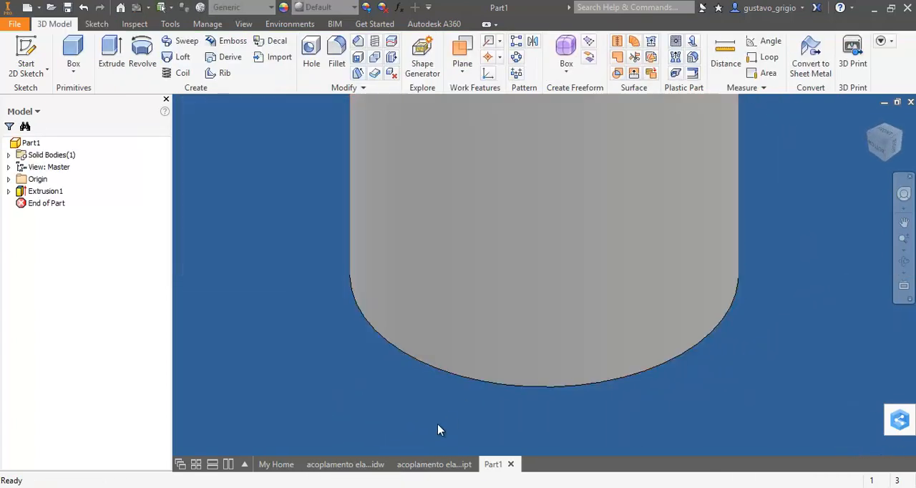
Check the bore dimensions in the coupling drawing and sketch a centred 8 mm diameter circle on the front end face of the Part1 cylinder
{"action": "left_click", "coordinate": [345, 465]}
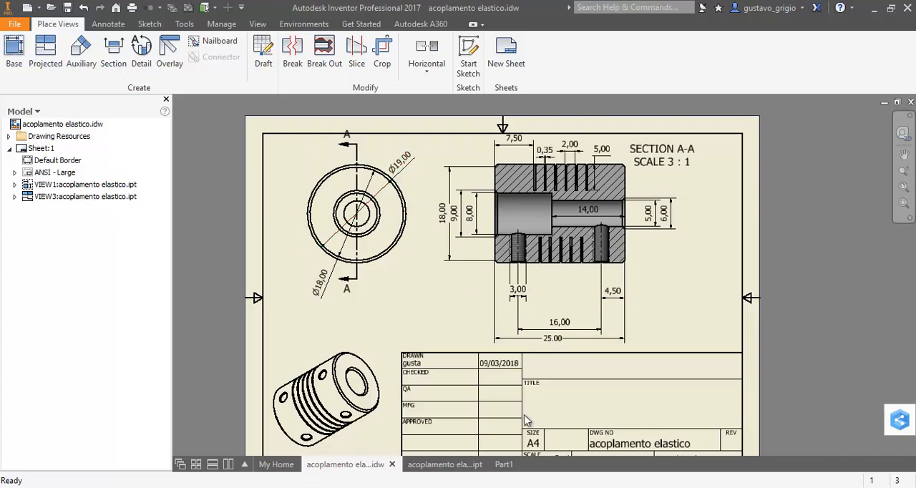
{"action": "left_click", "coordinate": [501, 465]}
{"action": "mouse_move", "coordinate": [518, 348]}
{"action": "middle_mouse_down", "text": "shift"}
{"action": "mouse_move", "coordinate": [660, 359]}
{"action": "mouse_move", "coordinate": [634, 372]}
{"action": "middle_mouse_up", "text": "shift"}
{"action": "left_click", "coordinate": [382, 465]}
{"action": "left_click_drag", "start_coordinate": [657, 219], "coordinate": [643, 227]}
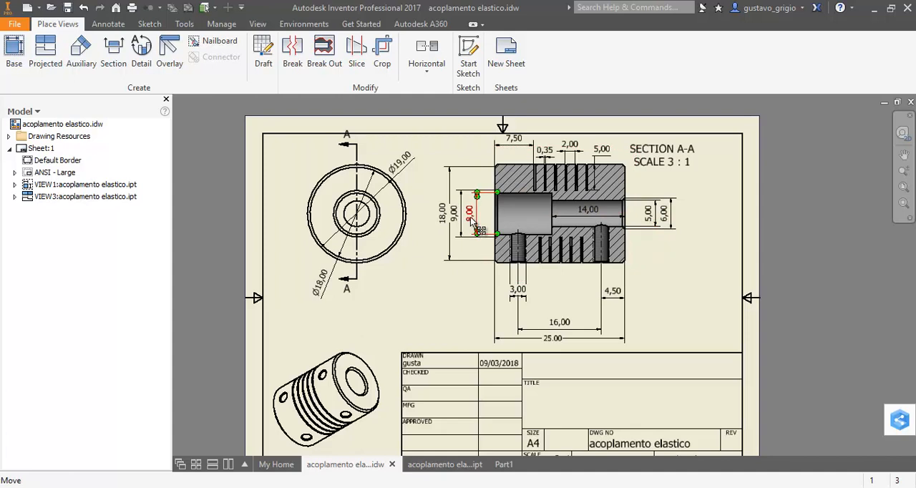
{"action": "left_click", "coordinate": [504, 464]}
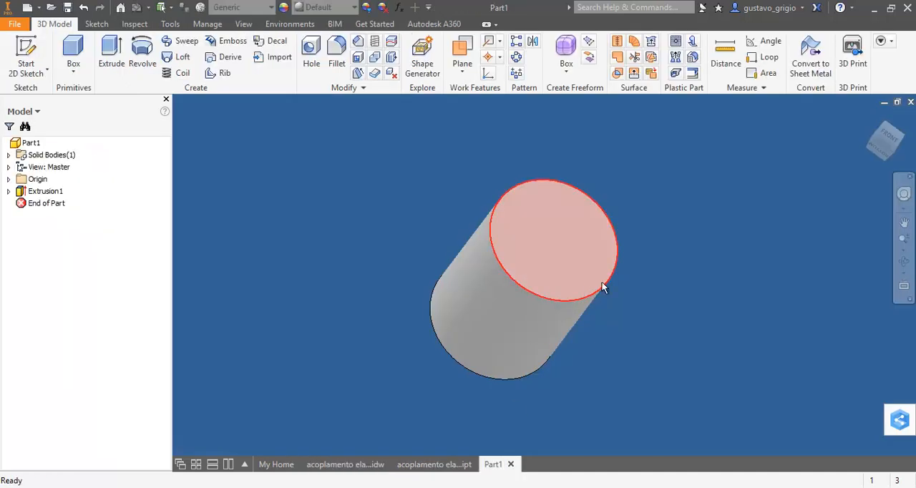
{"action": "key", "text": "s"}
{"action": "left_click", "coordinate": [586, 254]}
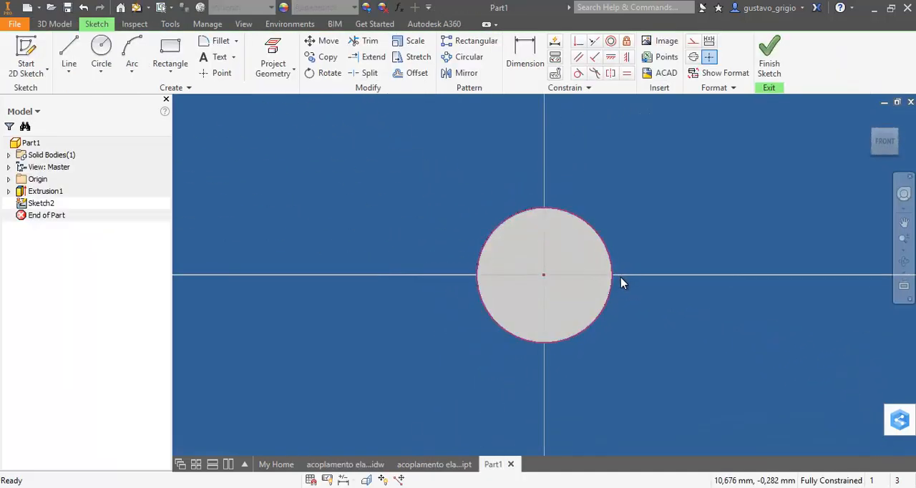
{"action": "key", "text": "c"}
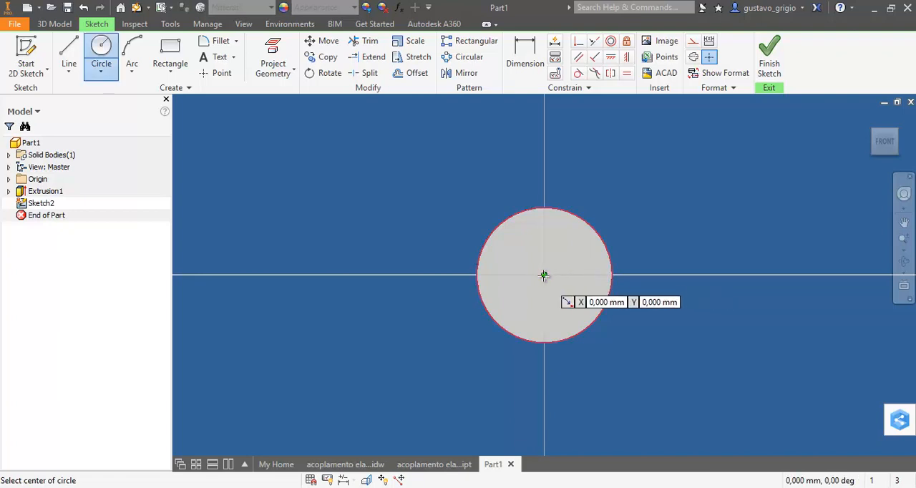
{"action": "left_click", "coordinate": [544, 275]}
{"action": "type", "text": "8"}
{"action": "key", "text": "Return"}
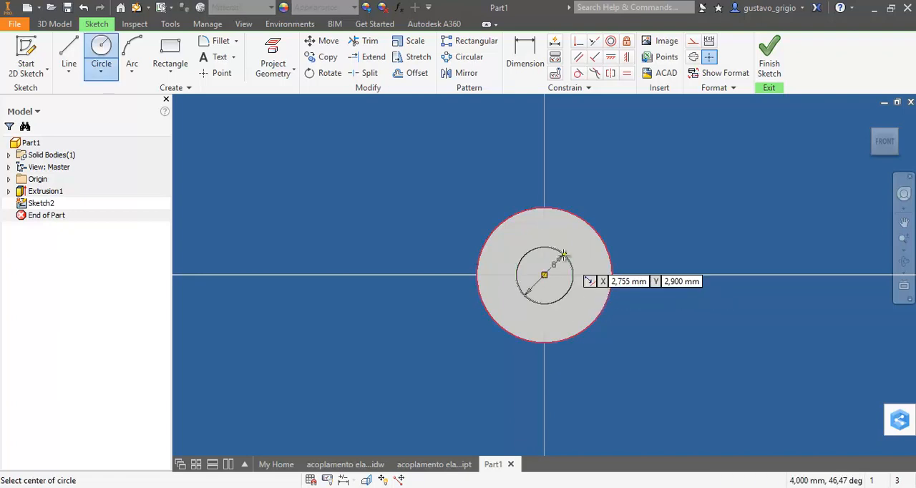
Cut the 8 mm circle 11 mm deep into the cylinder with Extrude
{"action": "key", "text": "e"}
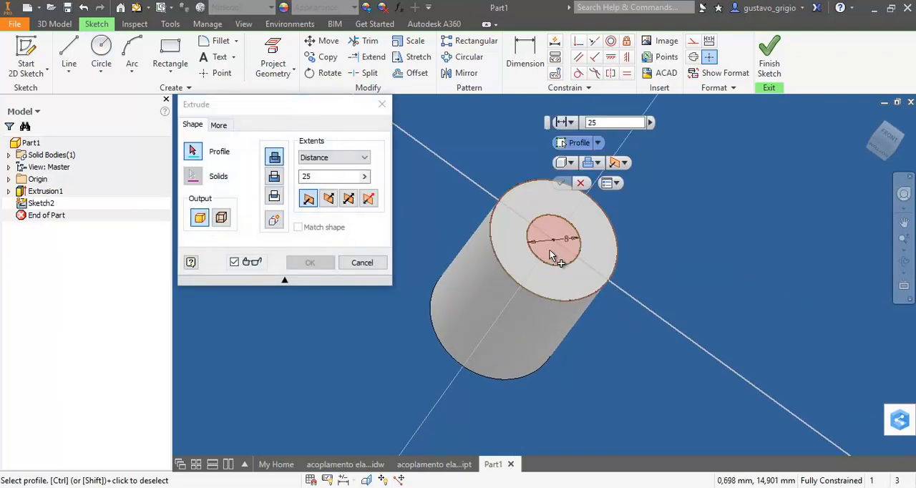
{"action": "left_click", "coordinate": [274, 177]}
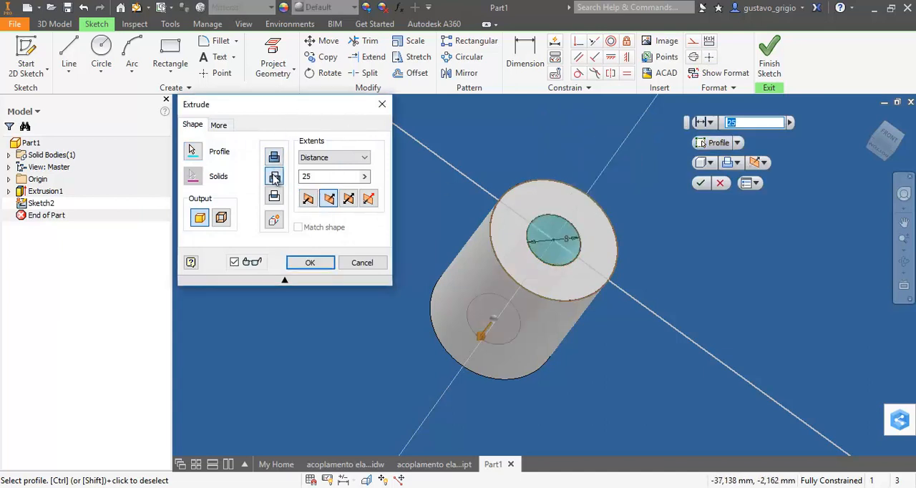
{"action": "left_click_drag", "start_coordinate": [320, 177], "coordinate": [279, 179]}
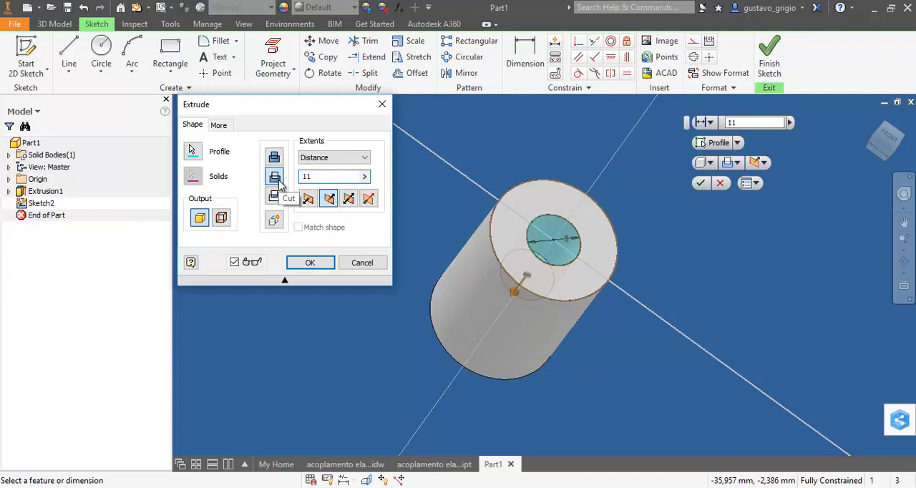
{"action": "key", "text": "Return"}
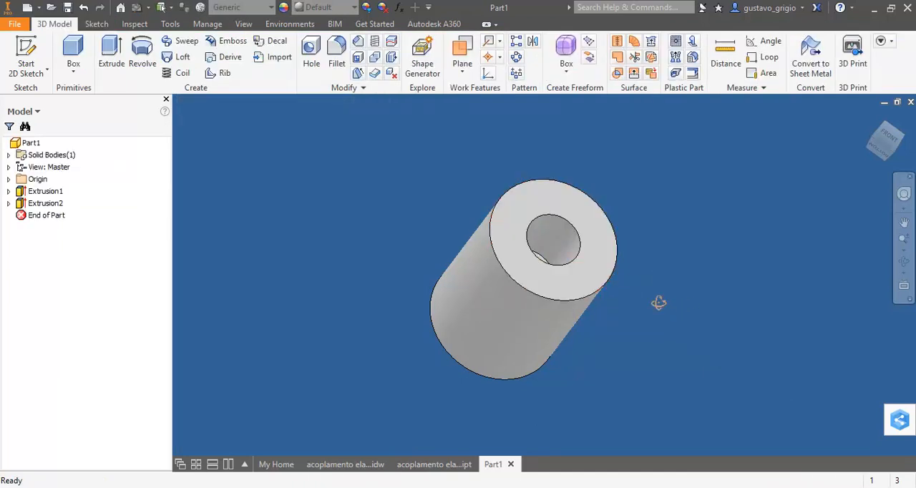
Sketch a centred 5 mm diameter circle on the cylinder's opposite, solid end face
{"action": "mouse_move", "coordinate": [658, 302]}
{"action": "middle_mouse_down", "text": "shift"}
{"action": "mouse_move", "coordinate": [640, 307]}
{"action": "mouse_move", "coordinate": [695, 295]}
{"action": "mouse_move", "coordinate": [662, 309]}
{"action": "mouse_move", "coordinate": [716, 274]}
{"action": "mouse_move", "coordinate": [702, 284]}
{"action": "middle_mouse_up", "text": "shift"}
{"action": "key", "text": "s"}
{"action": "left_click", "coordinate": [513, 265]}
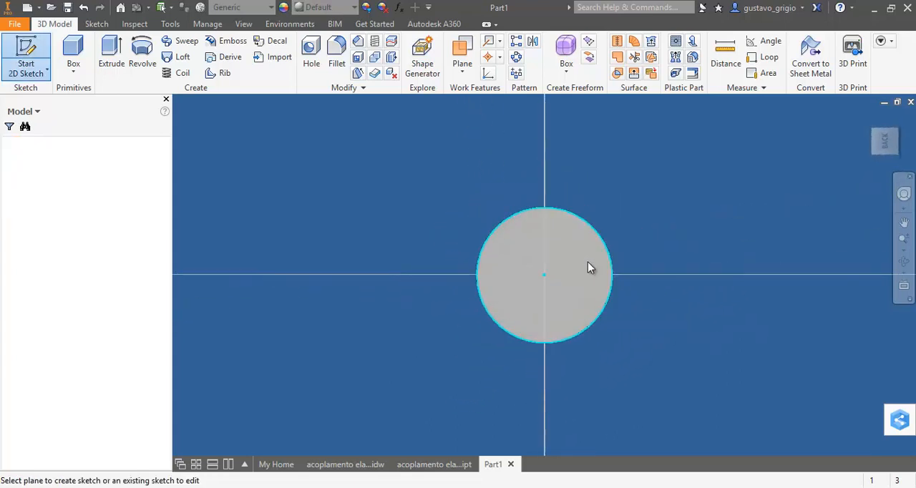
{"action": "left_click", "coordinate": [101, 54]}
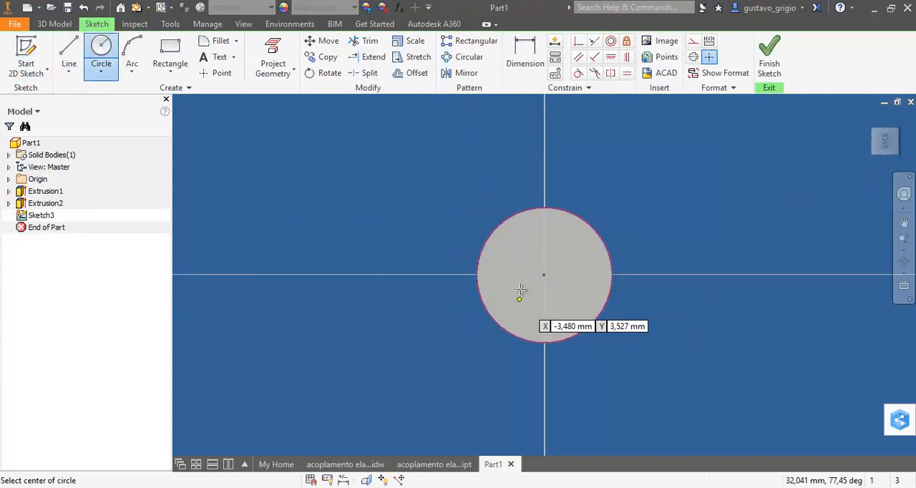
{"action": "left_click", "coordinate": [544, 275]}
{"action": "type", "text": "5"}
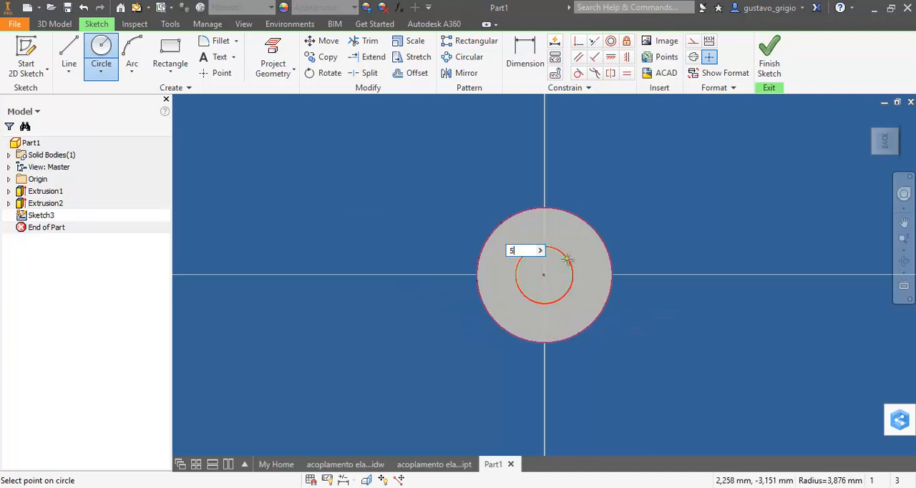
{"action": "key", "text": "Return"}
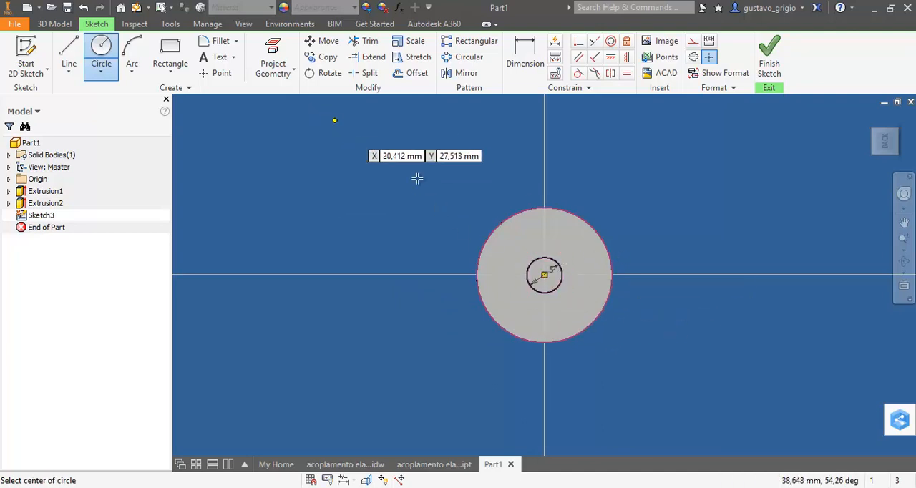
Cut the 5 mm circle 14 mm deep with Extrude to meet the larger bore
{"action": "key", "text": "e"}
{"action": "left_click", "coordinate": [504, 268]}
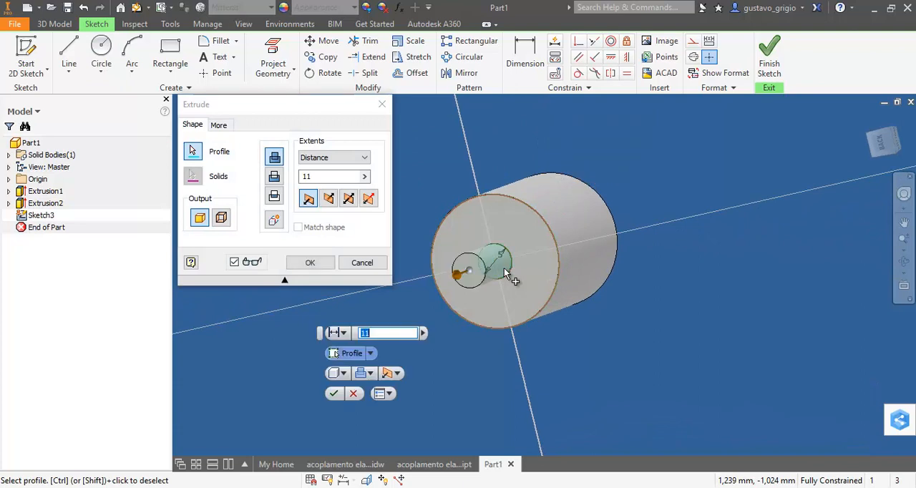
{"action": "left_click", "coordinate": [275, 178]}
{"action": "left_click", "coordinate": [334, 179]}
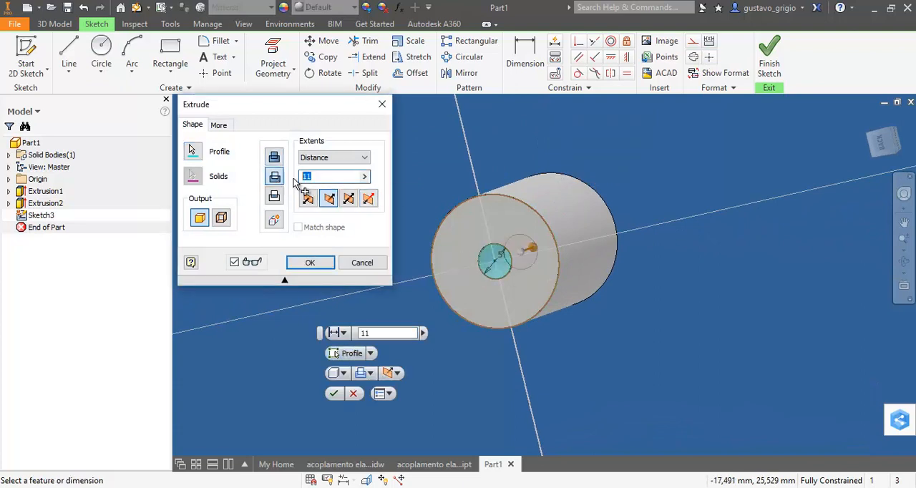
{"action": "key", "text": "Return"}
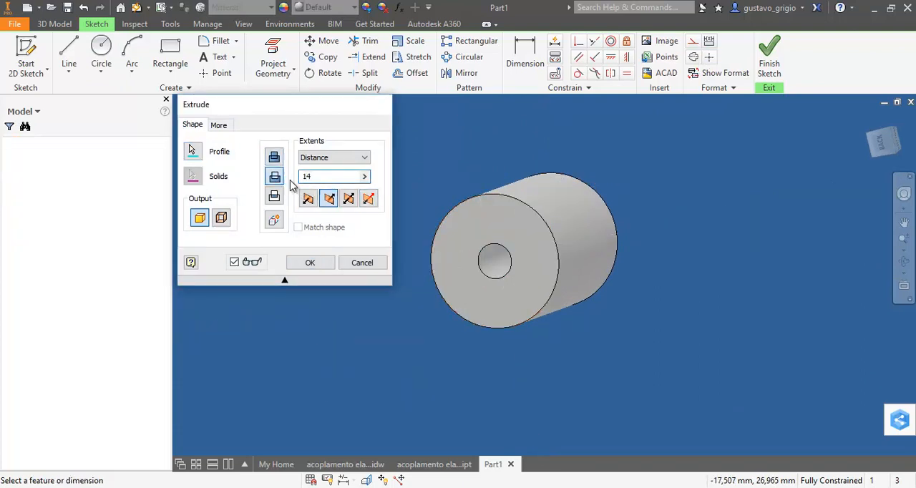
Create a sketch on the YZ origin plane and slice the graphics there to expose the stepped bore
{"action": "middle_click_drag", "start_coordinate": [670, 259], "coordinate": [565, 270], "text": "shift"}
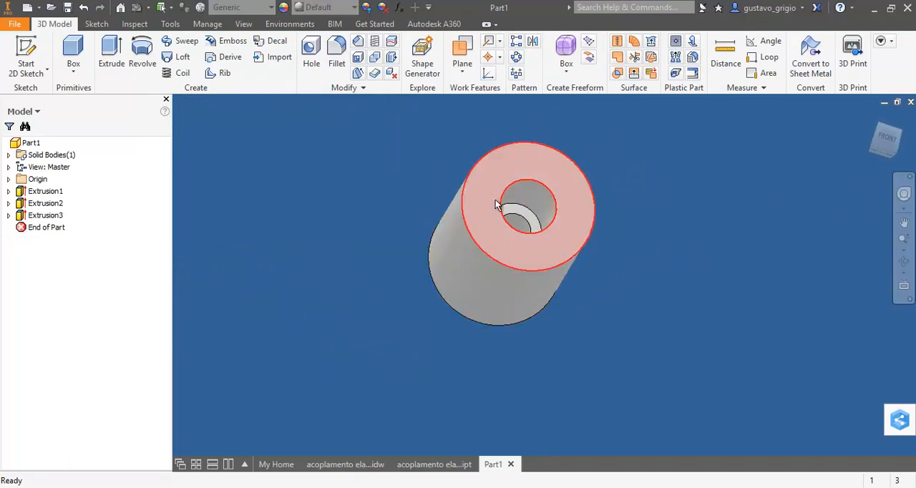
{"action": "middle_click_drag", "start_coordinate": [616, 282], "coordinate": [707, 181], "text": "shift"}
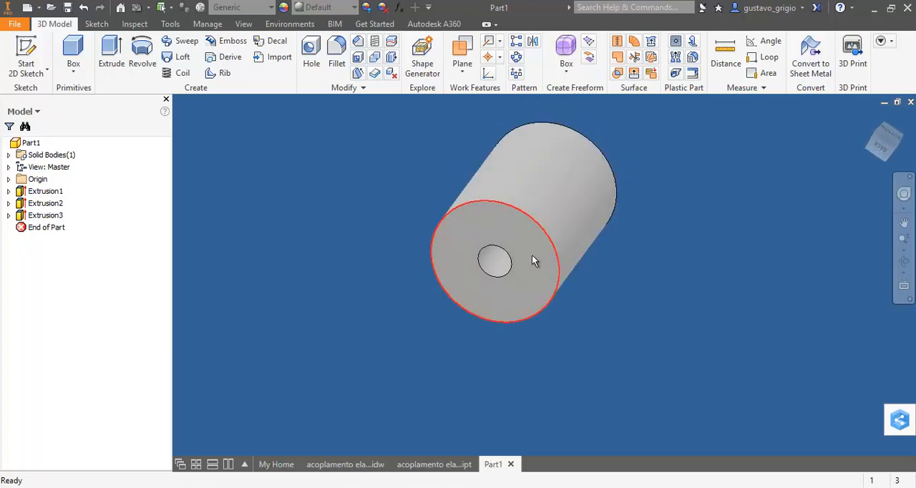
{"action": "middle_click_drag", "start_coordinate": [737, 238], "coordinate": [585, 322]}
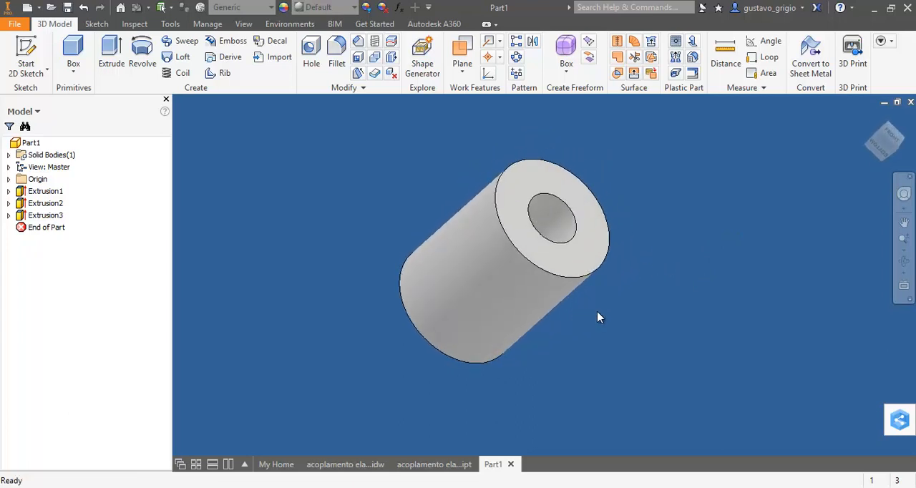
{"action": "middle_click_drag", "start_coordinate": [631, 303], "coordinate": [671, 301], "text": "shift"}
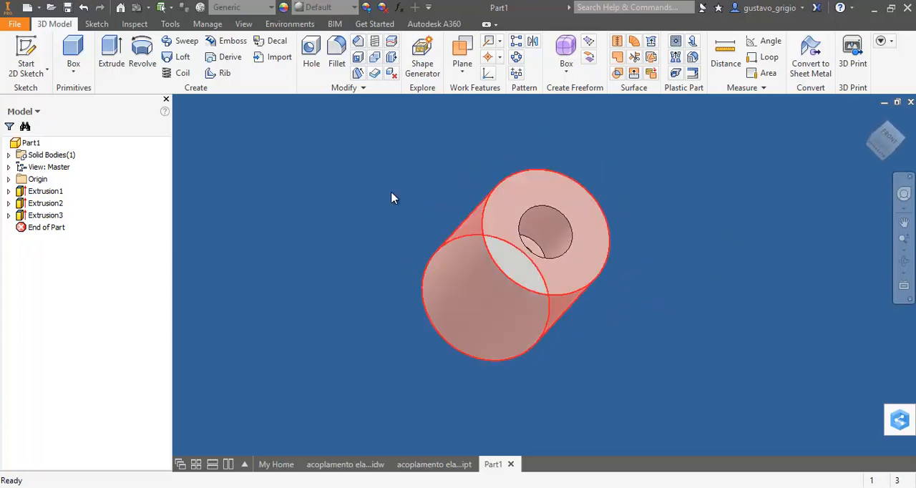
{"action": "left_click", "coordinate": [9, 179]}
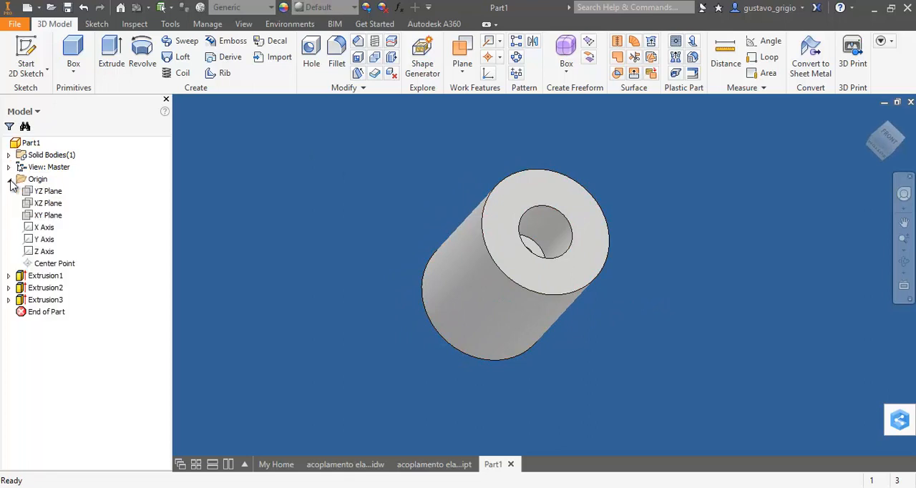
{"action": "left_click", "coordinate": [39, 198]}
{"action": "middle_click_drag", "start_coordinate": [731, 310], "coordinate": [721, 288], "text": "shift"}
{"action": "key", "text": "s"}
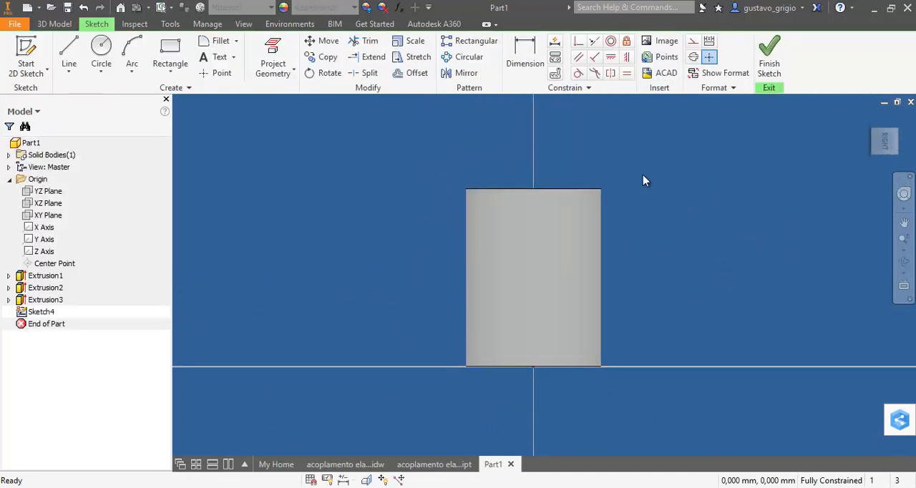
{"action": "key", "text": "F7"}
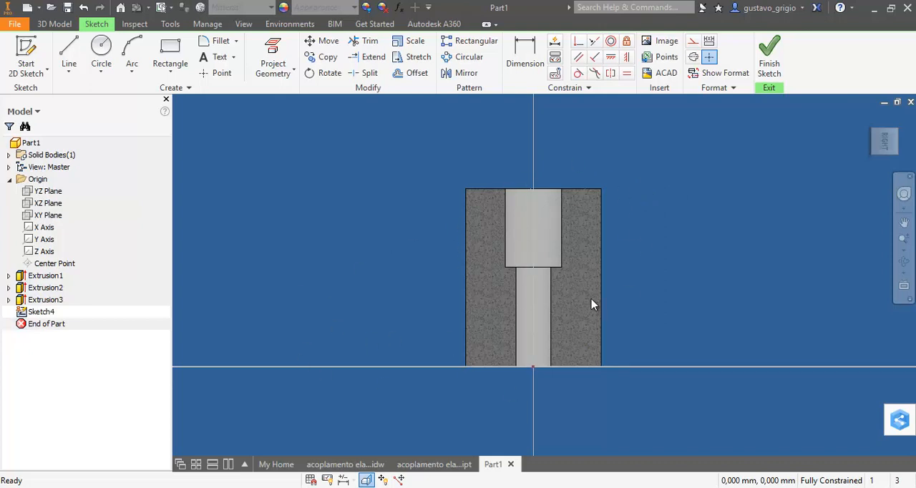
{"action": "scroll", "coordinate": [592, 305], "scroll_direction": "up", "scroll_amount": 5}
{"action": "scroll", "coordinate": [548, 291], "scroll_direction": "down", "scroll_amount": 4}
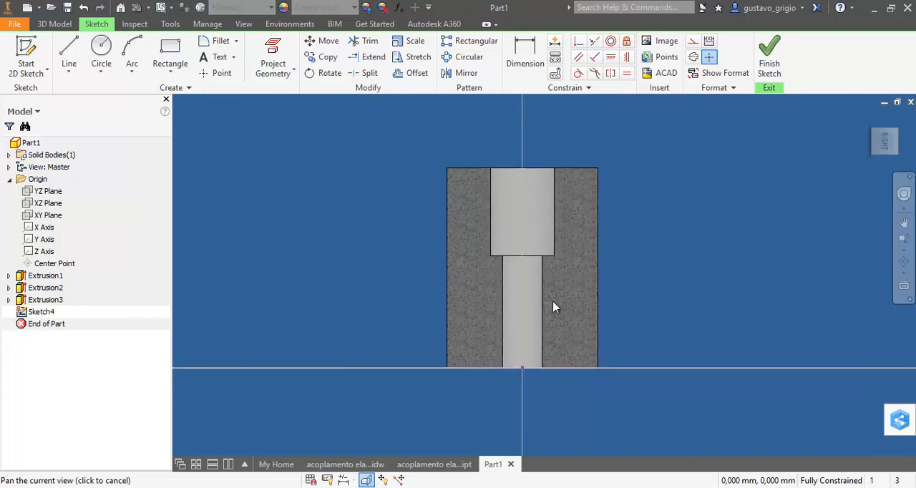
Place two sketch points on the bore's centreline, one inside the wide bore and one inside the narrow bore
{"action": "left_click", "coordinate": [216, 73]}
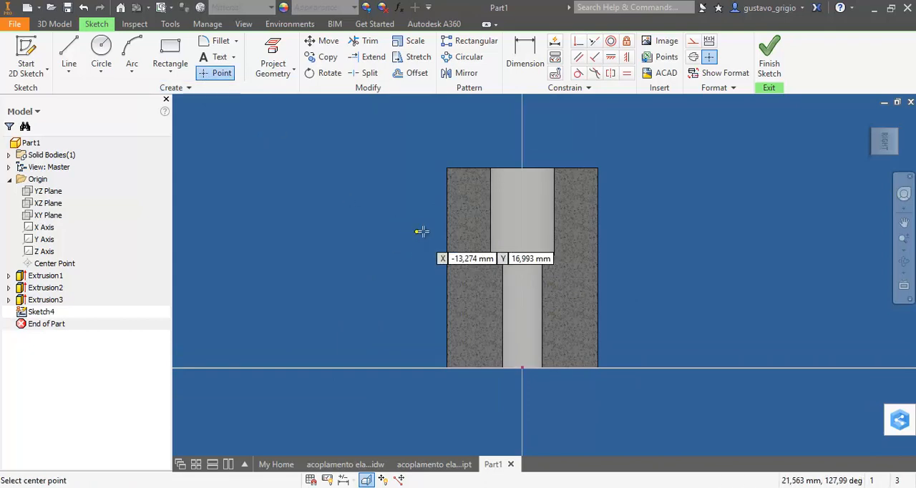
{"action": "left_click", "coordinate": [522, 201]}
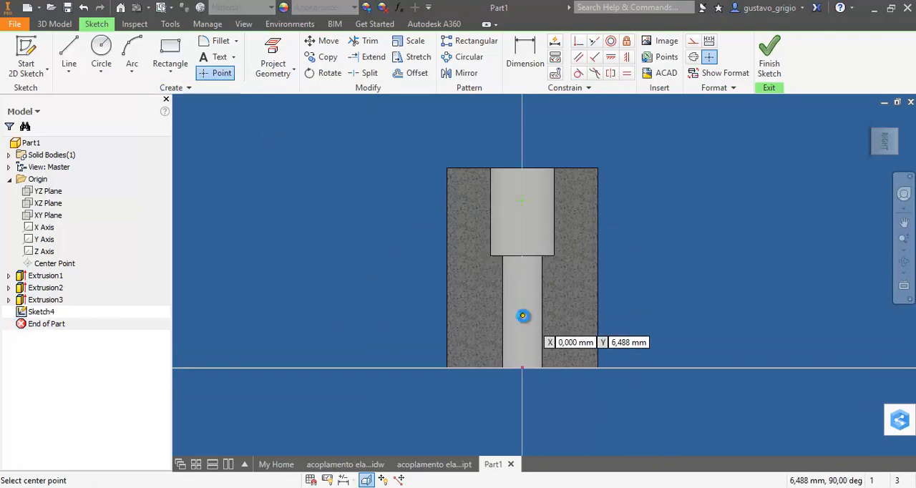
{"action": "key", "text": "Escape"}
Following the coupling drawing, dimension the lower point 4.5 mm from the base edge and the two points 16 mm apart
{"action": "left_click", "coordinate": [396, 462]}
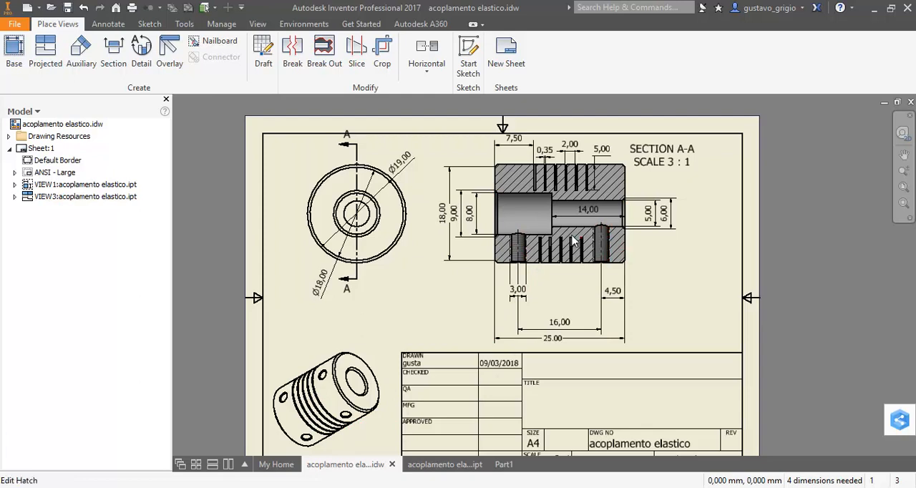
{"action": "left_click", "coordinate": [500, 462]}
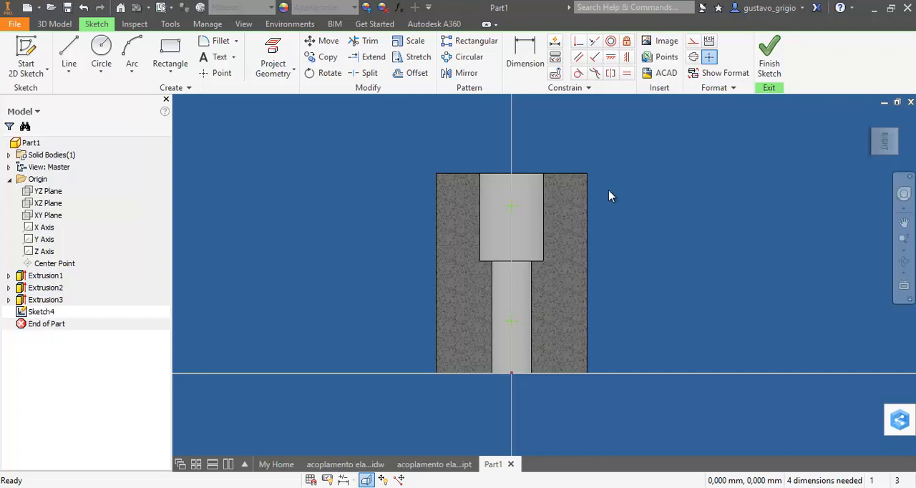
{"action": "left_click", "coordinate": [526, 65]}
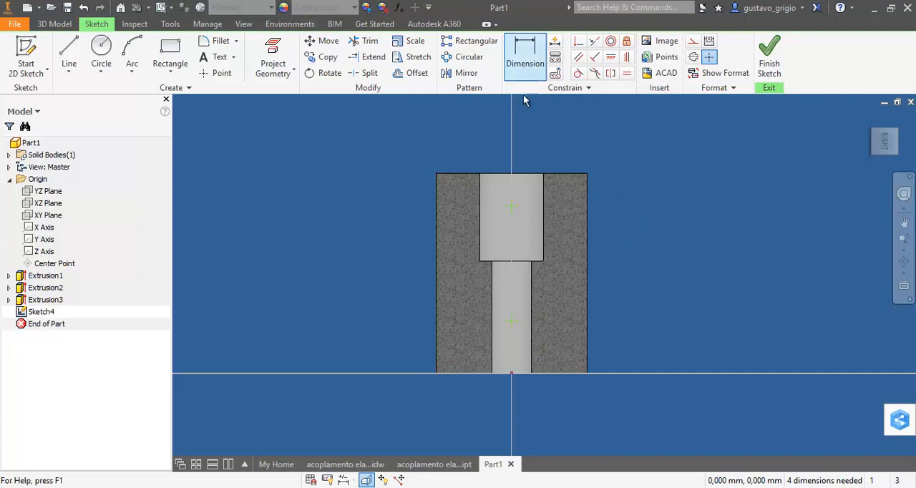
{"action": "left_click", "coordinate": [517, 377]}
{"action": "left_click", "coordinate": [628, 351]}
{"action": "type", "text": "4,5"}
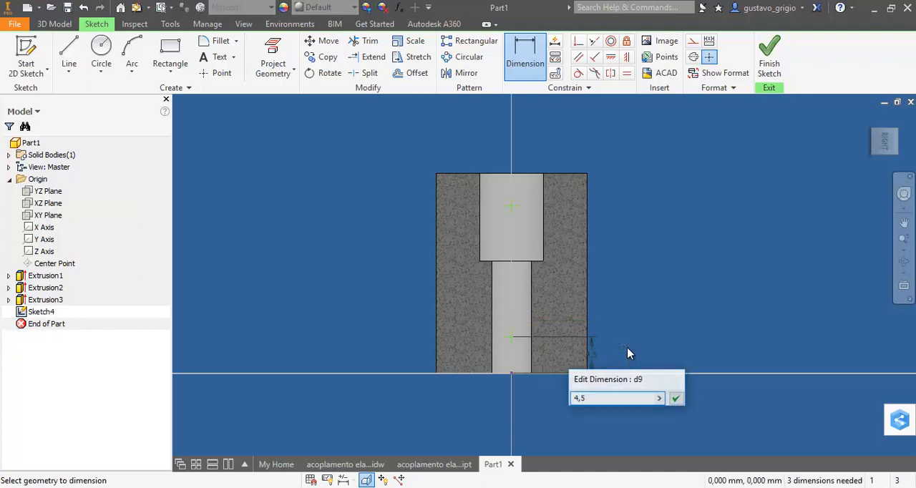
{"action": "key", "text": "Return"}
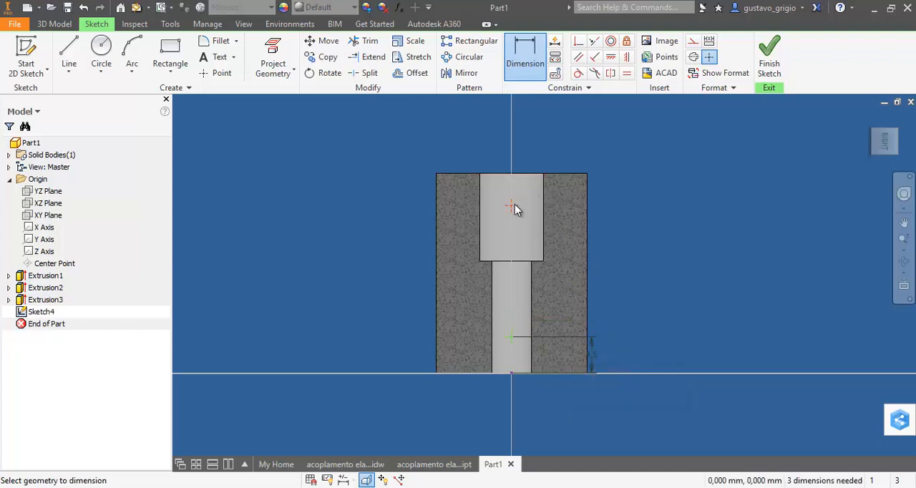
{"action": "left_click", "coordinate": [644, 271]}
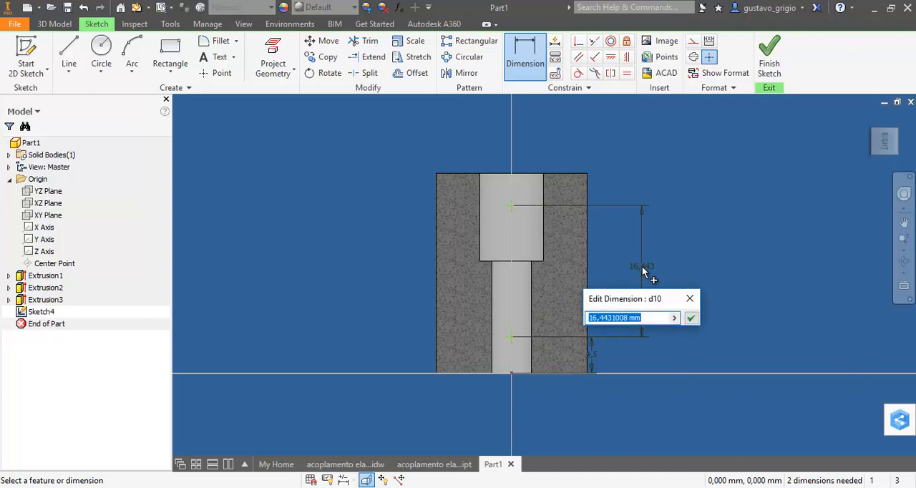
{"action": "key", "text": "Return"}
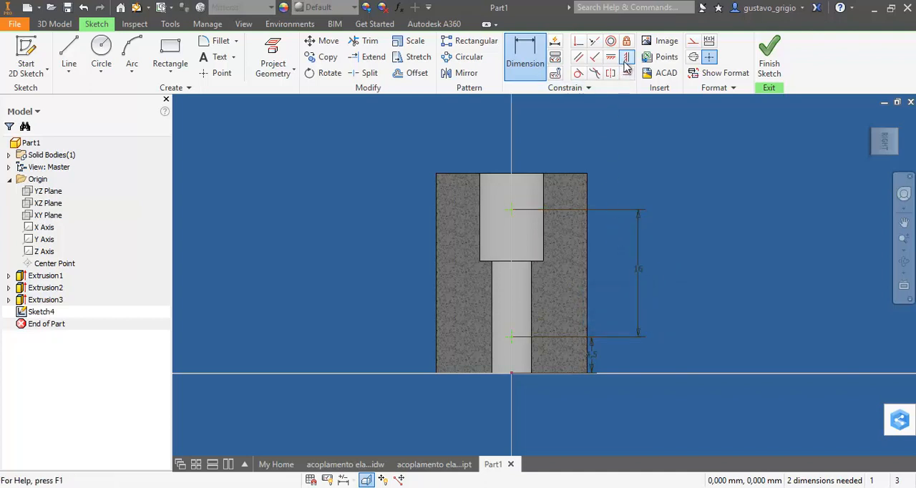
Constrain both points vertically in line with the sketch origin and finish the sketch
{"action": "left_click", "coordinate": [626, 59]}
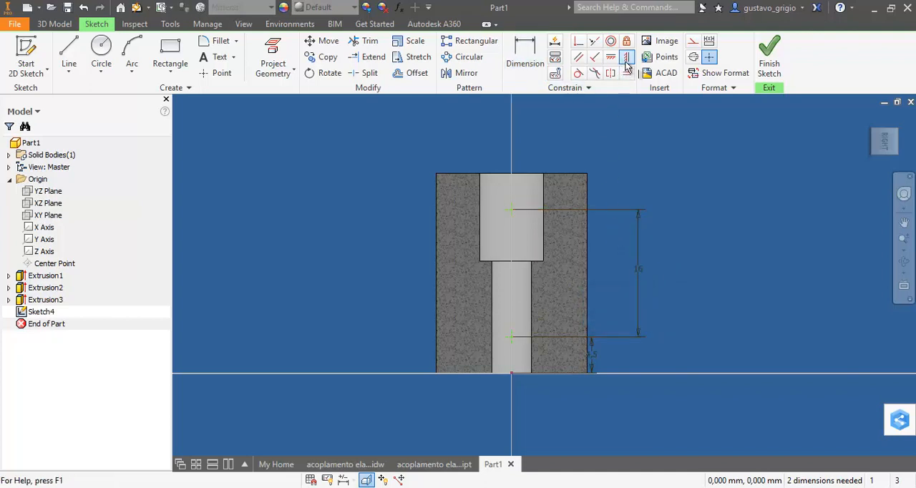
{"action": "left_click", "coordinate": [511, 211]}
{"action": "left_click", "coordinate": [510, 334]}
{"action": "left_click", "coordinate": [519, 339]}
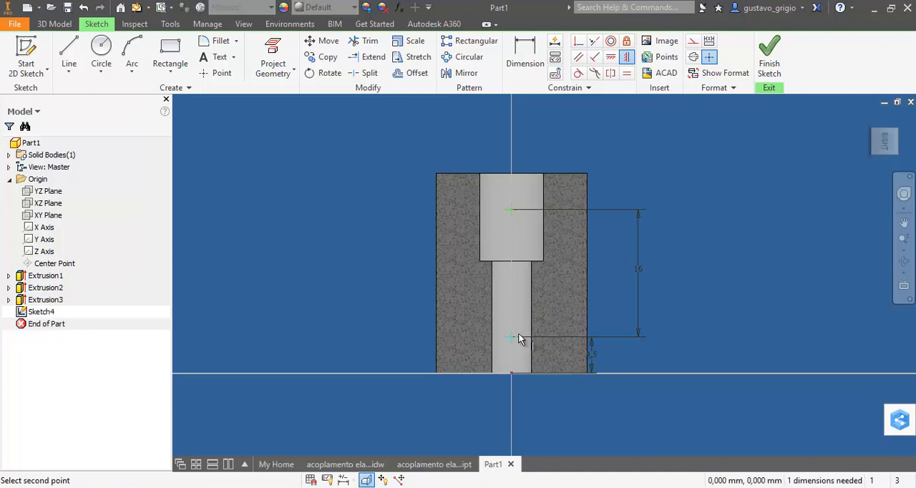
{"action": "left_click", "coordinate": [512, 375]}
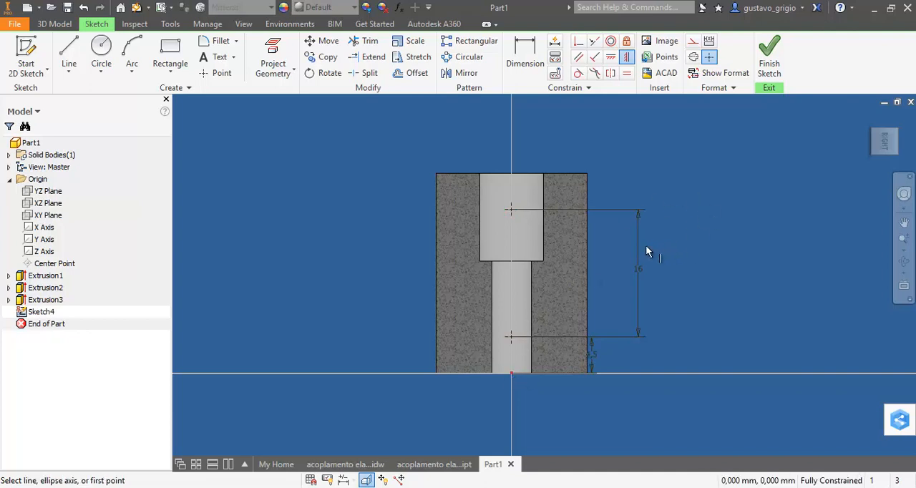
{"action": "key", "text": "Escape"}
{"action": "left_click_drag", "start_coordinate": [527, 208], "coordinate": [512, 221]}
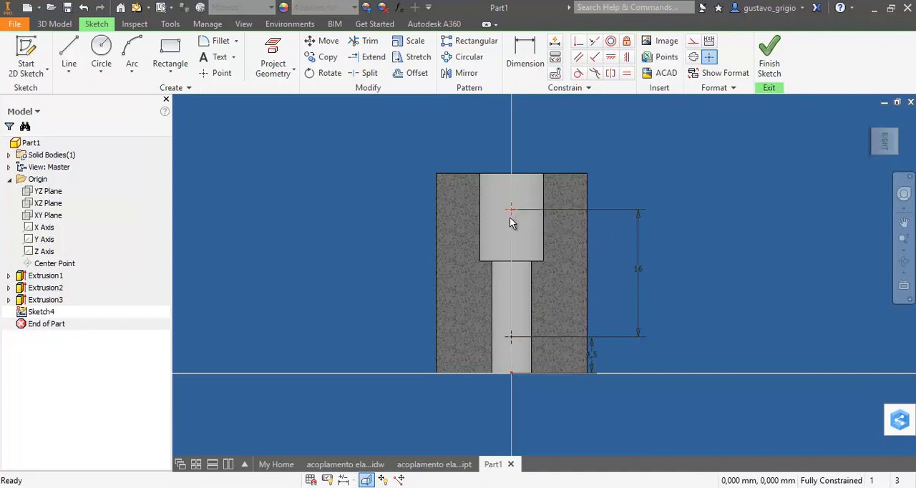
{"action": "mouse_move", "coordinate": [709, 191]}
{"action": "middle_mouse_down"}
{"action": "mouse_move", "coordinate": [710, 167]}
{"action": "mouse_move", "coordinate": [729, 216]}
{"action": "middle_mouse_up"}
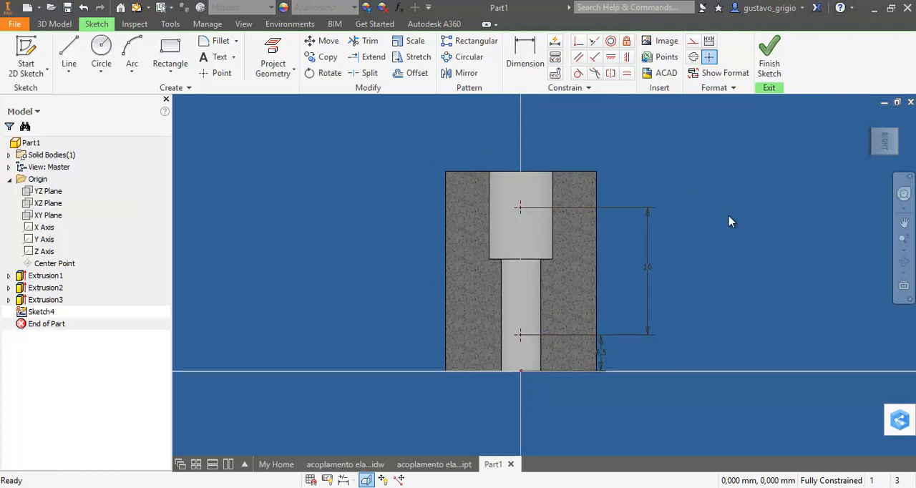
{"action": "left_click", "coordinate": [769, 56]}
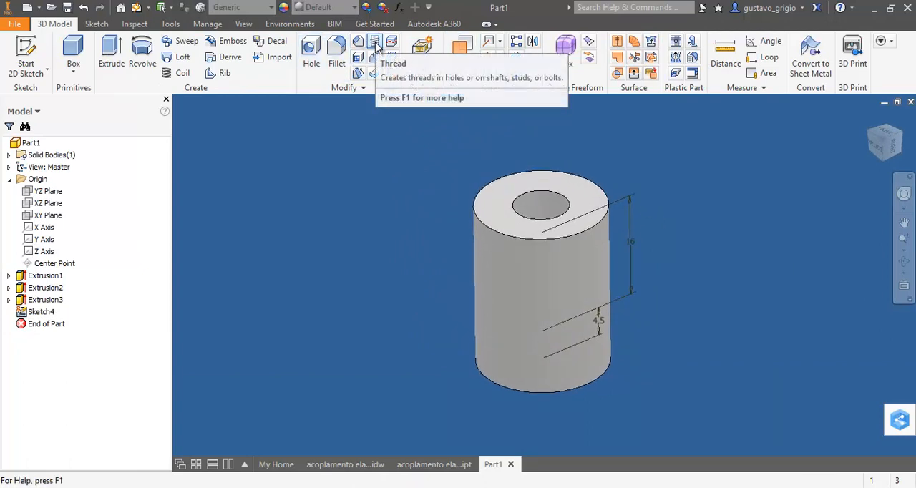
Set up tapped holes at the two sketch points with ANSI Metric M Profile thread, size 3, designation M3x0.5
{"action": "left_click", "coordinate": [311, 54]}
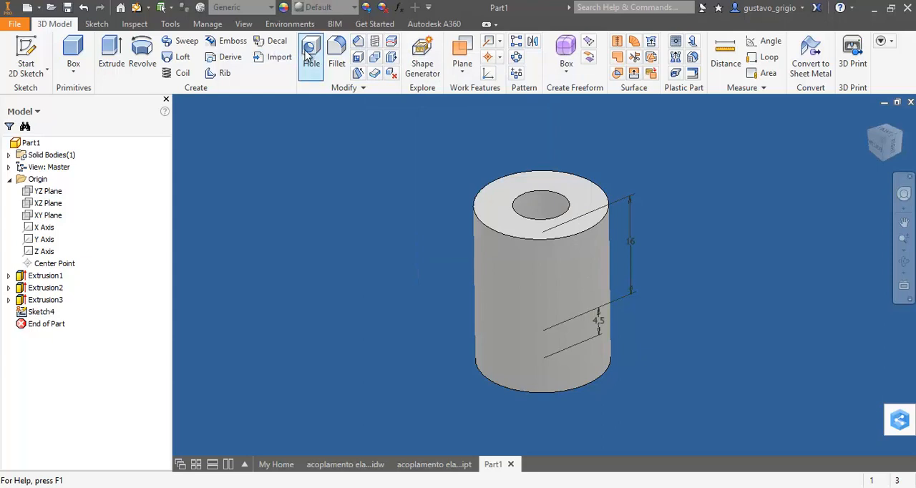
{"action": "middle_click_drag", "start_coordinate": [422, 218], "coordinate": [593, 216], "text": "shift"}
{"action": "middle_click_drag", "start_coordinate": [684, 251], "coordinate": [647, 235], "text": "shift"}
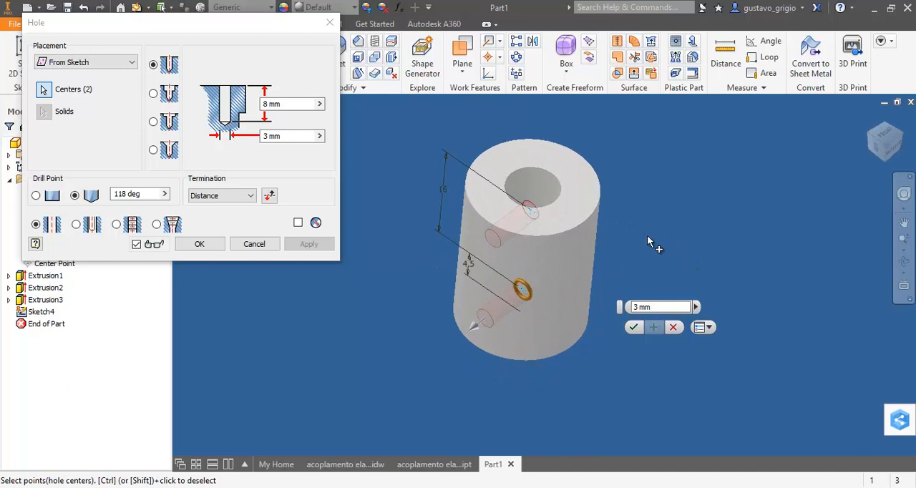
{"action": "left_click", "coordinate": [118, 227]}
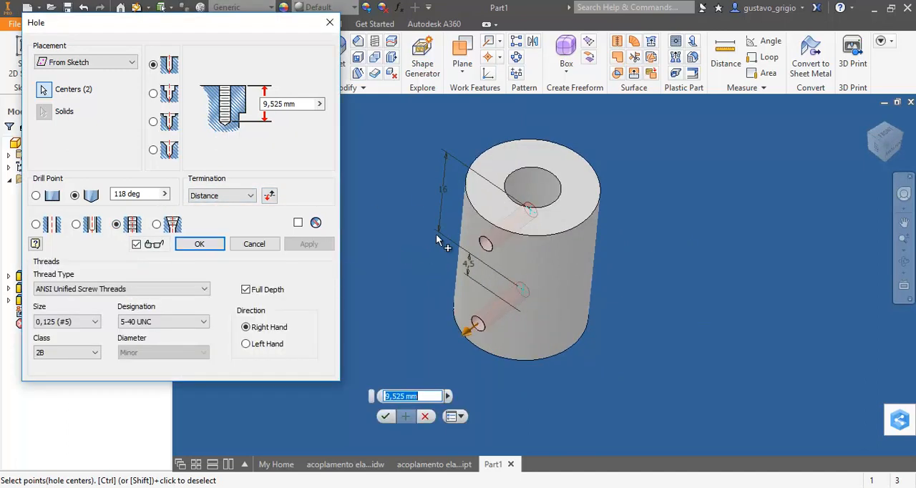
{"action": "left_click", "coordinate": [202, 293]}
{"action": "left_click", "coordinate": [113, 312]}
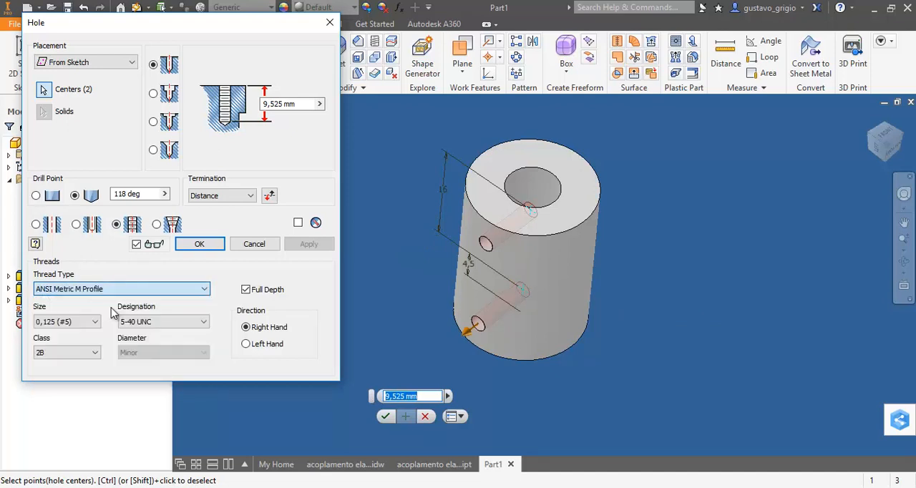
{"action": "middle_click_drag", "start_coordinate": [654, 314], "coordinate": [683, 277], "text": "shift"}
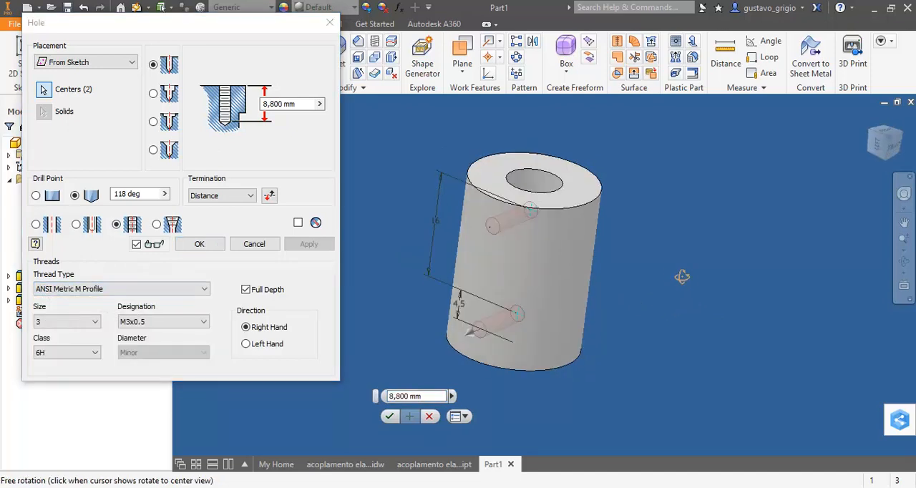
{"action": "left_click", "coordinate": [94, 323]}
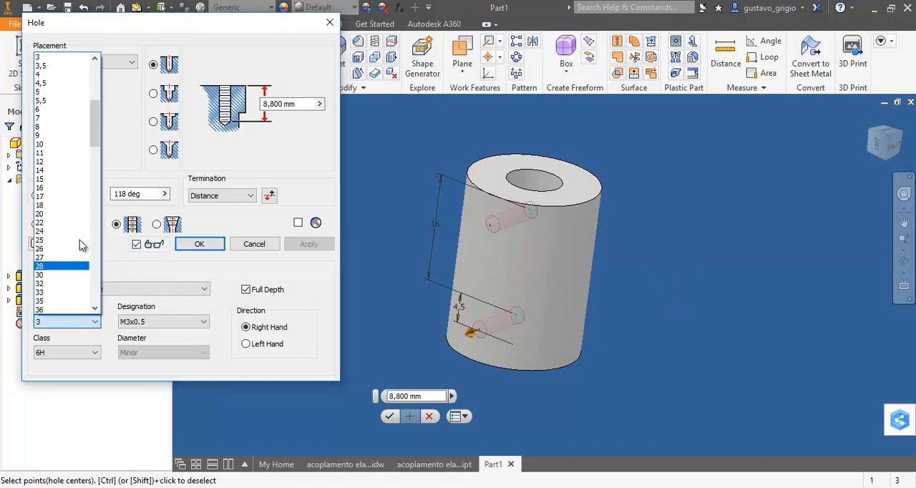
{"action": "left_click", "coordinate": [54, 63]}
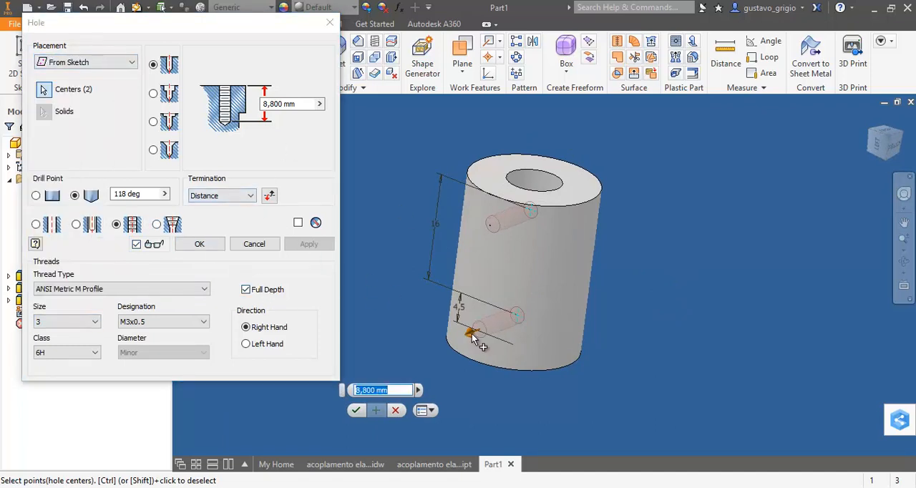
Set the tapped holes' depth to 18.8 mm so they run out through the cylinder wall, and create them
{"action": "type", "text": "18,800"}
{"action": "key", "text": "F4"}
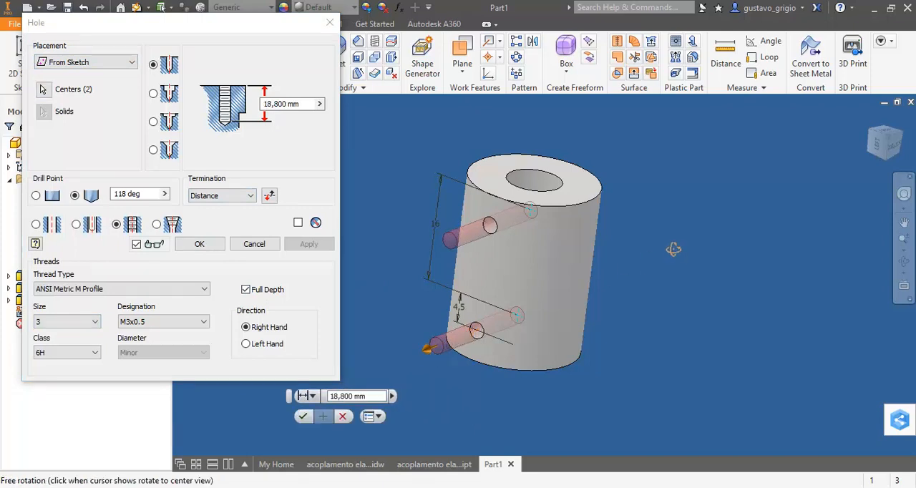
{"action": "middle_click_drag", "start_coordinate": [674, 249], "coordinate": [711, 241], "text": "shift"}
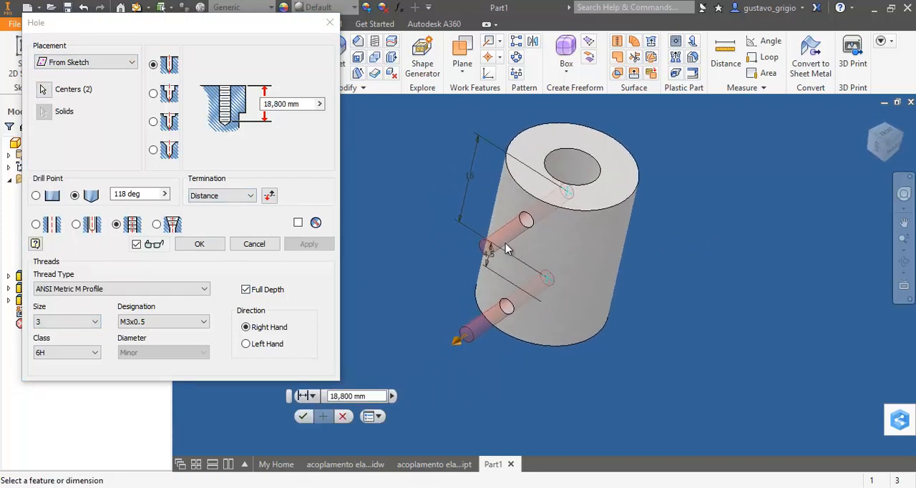
{"action": "left_click", "coordinate": [200, 245]}
Create a circular pattern of the tapped holes around the cylinder's axis with 2 occurrences over 90 degrees
{"action": "middle_click_drag", "start_coordinate": [677, 302], "coordinate": [719, 266], "text": "shift"}
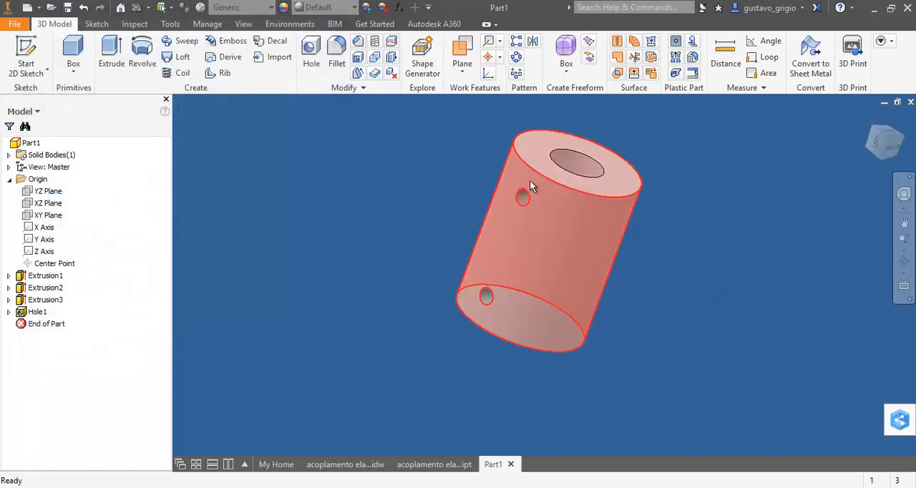
{"action": "scroll", "coordinate": [530, 189], "scroll_direction": "down", "scroll_amount": 5}
{"action": "scroll", "coordinate": [516, 243], "scroll_direction": "up", "scroll_amount": 5}
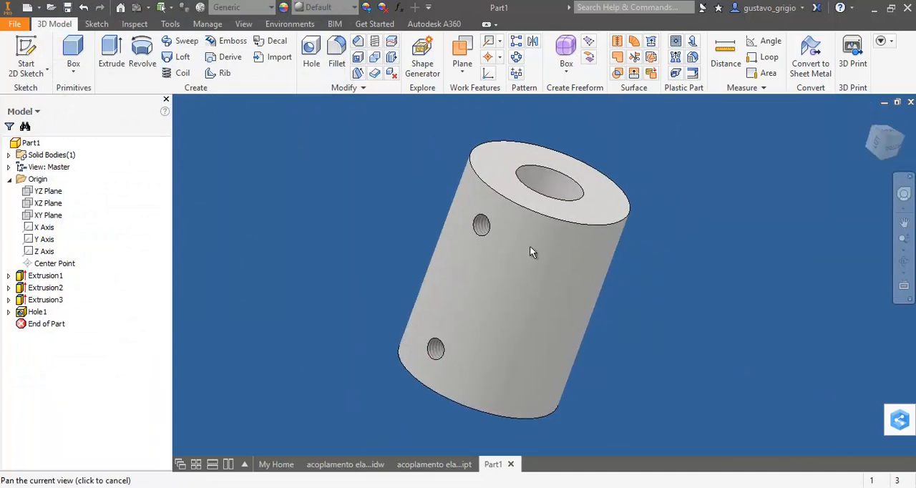
{"action": "scroll", "coordinate": [526, 259], "scroll_direction": "down", "scroll_amount": 2}
{"action": "middle_click_drag", "start_coordinate": [526, 262], "coordinate": [701, 277], "text": "shift"}
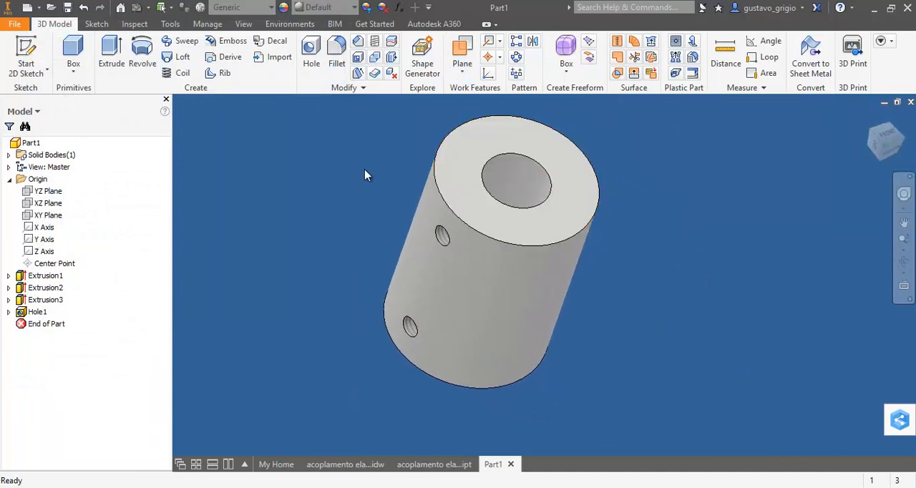
{"action": "middle_click_drag", "start_coordinate": [365, 170], "coordinate": [370, 188], "text": "shift"}
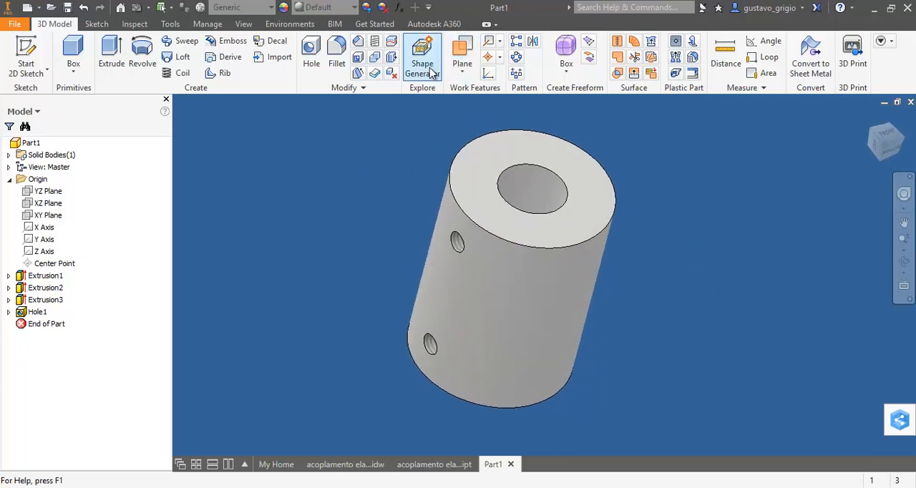
{"action": "left_click", "coordinate": [516, 59]}
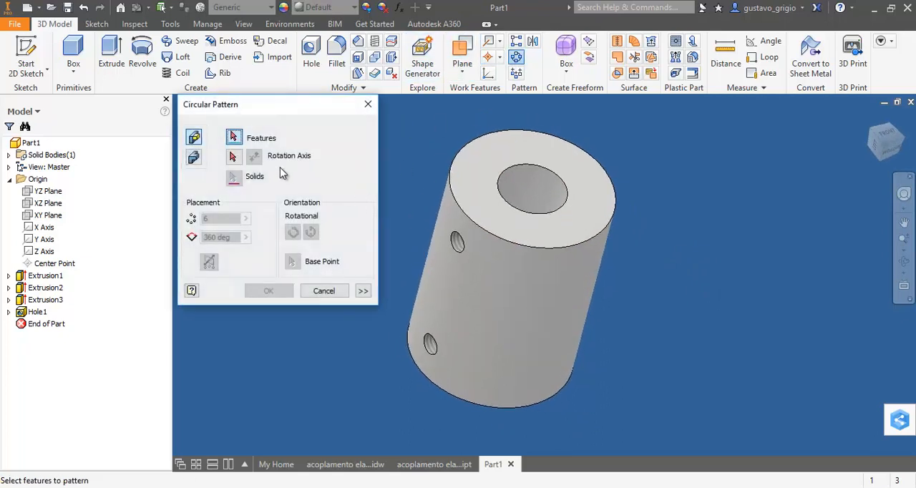
{"action": "left_click", "coordinate": [436, 345]}
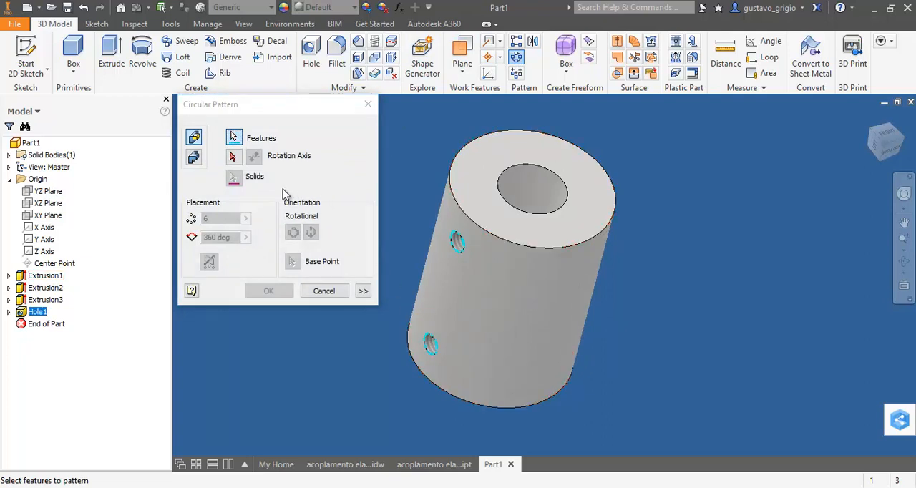
{"action": "left_click", "coordinate": [238, 161]}
{"action": "left_click", "coordinate": [548, 187]}
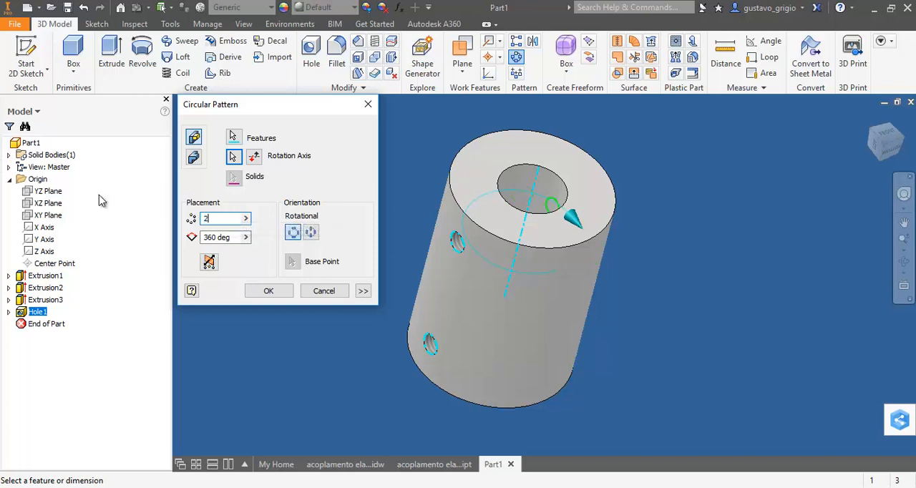
{"action": "key", "text": "Tab"}
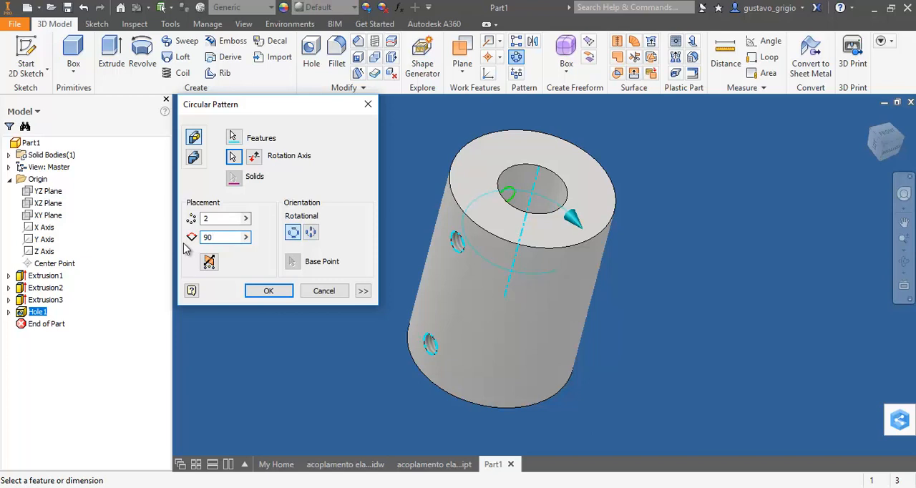
{"action": "key", "text": "Return"}
Create another sketch on the YZ origin plane and slice the graphics there to show the bore and threaded holes
{"action": "middle_click_drag", "start_coordinate": [496, 287], "coordinate": [641, 315], "text": "shift"}
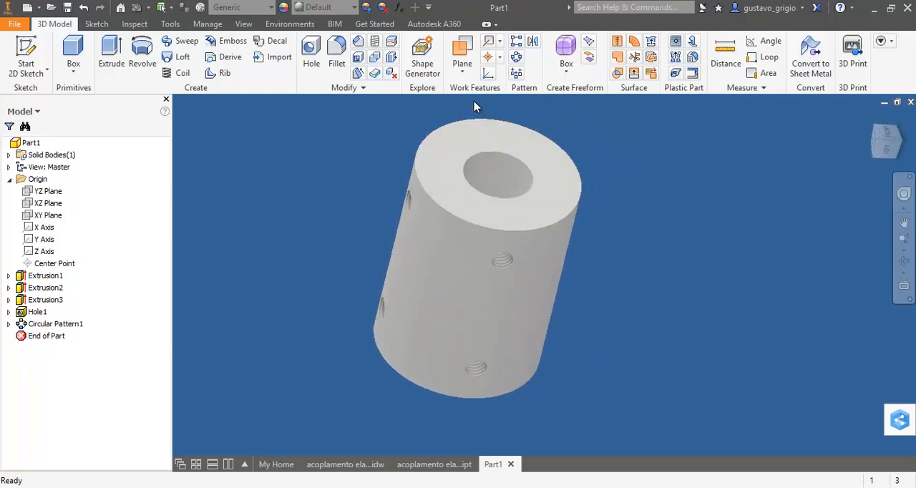
{"action": "left_click", "coordinate": [38, 195]}
{"action": "key", "text": "s"}
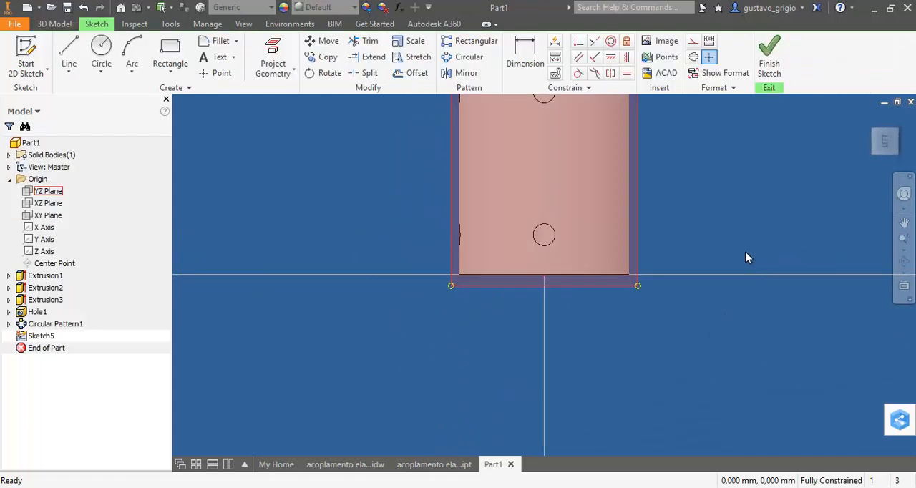
{"action": "key", "text": "F7"}
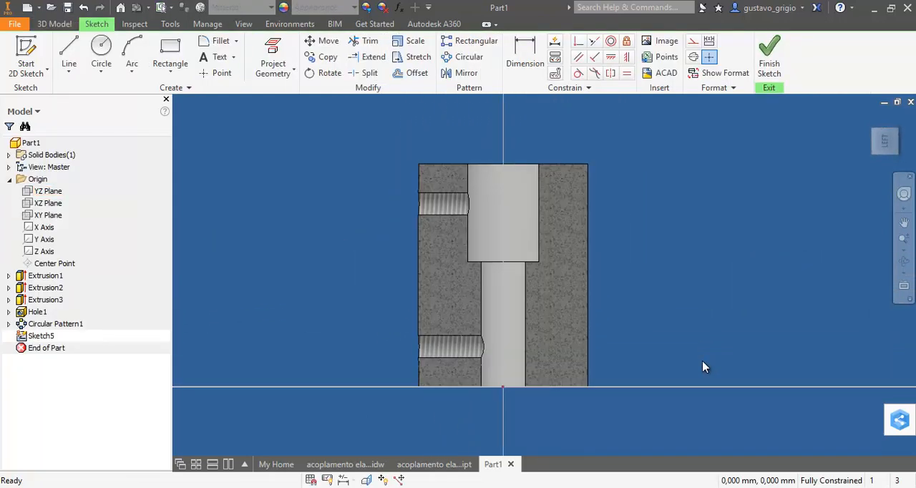
Switch to the acoplamento elastico drawing and examine the slot position, width, pitch and depth dimensions in section A-A
{"action": "scroll", "coordinate": [496, 315], "scroll_direction": "down", "scroll_amount": 5}
{"action": "scroll", "coordinate": [504, 315], "scroll_direction": "up", "scroll_amount": 4}
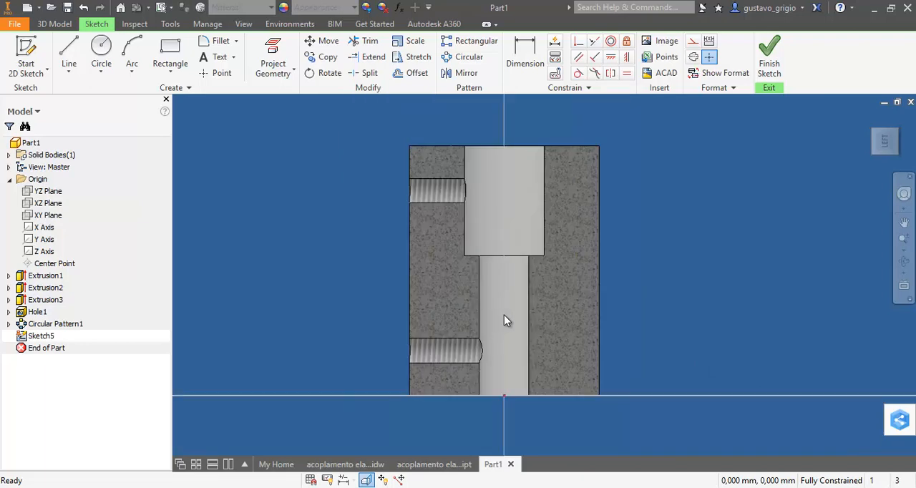
{"action": "middle_click_drag", "start_coordinate": [504, 315], "coordinate": [498, 300]}
{"action": "left_click", "coordinate": [380, 466]}
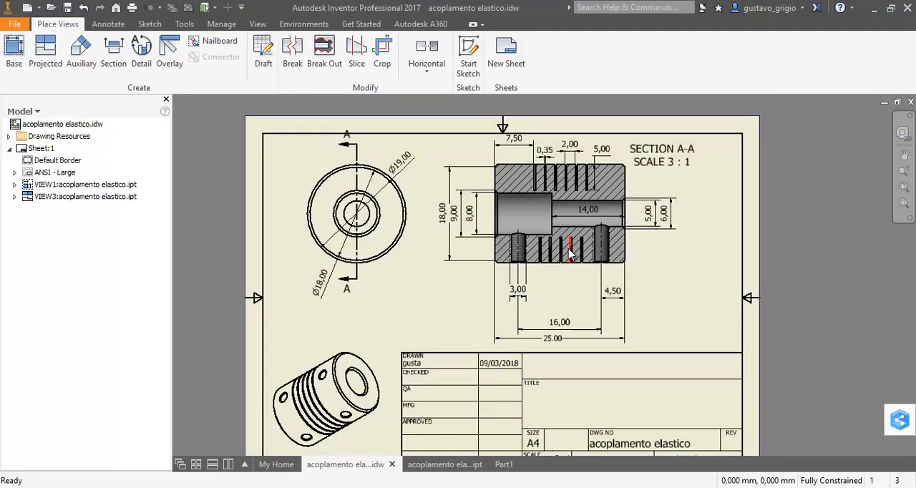
{"action": "scroll", "coordinate": [555, 188], "scroll_direction": "down", "scroll_amount": 3}
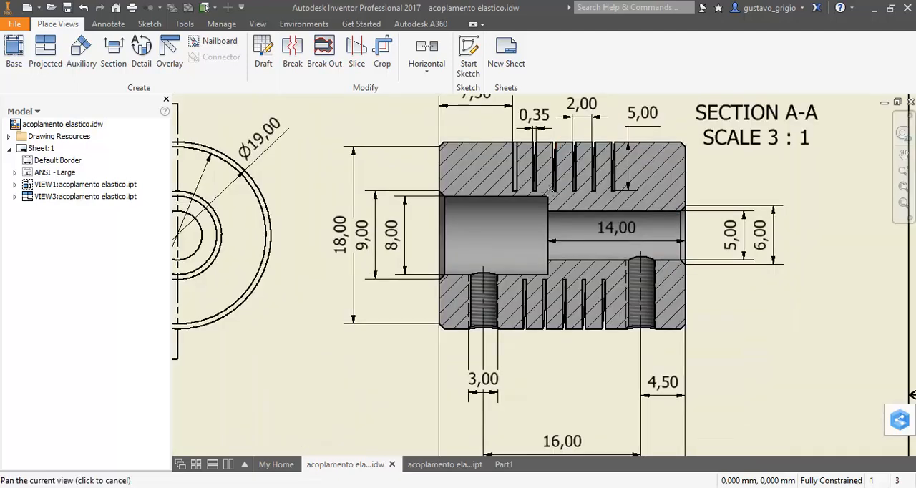
{"action": "middle_click_drag", "start_coordinate": [551, 188], "coordinate": [528, 219]}
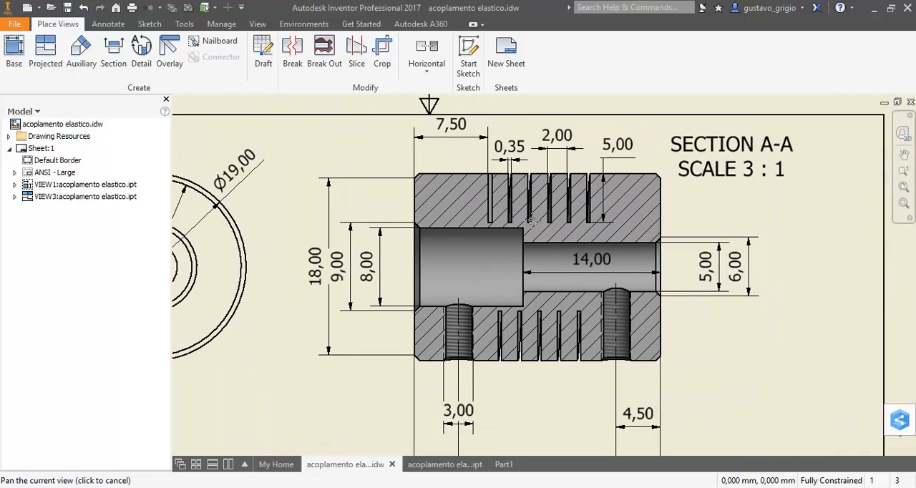
{"action": "left_click", "coordinate": [447, 137]}
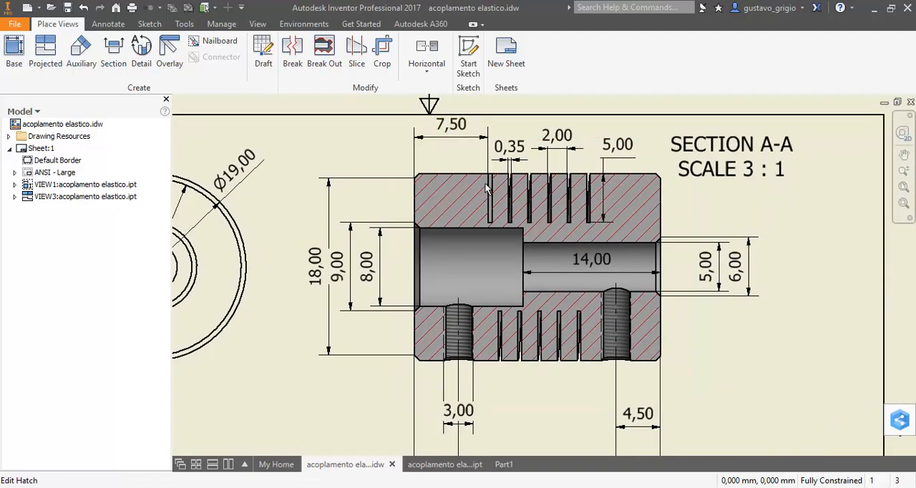
{"action": "scroll", "coordinate": [510, 164], "scroll_direction": "up", "scroll_amount": 5}
{"action": "scroll", "coordinate": [526, 141], "scroll_direction": "down", "scroll_amount": 2}
{"action": "middle_click_drag", "start_coordinate": [531, 164], "coordinate": [527, 196]}
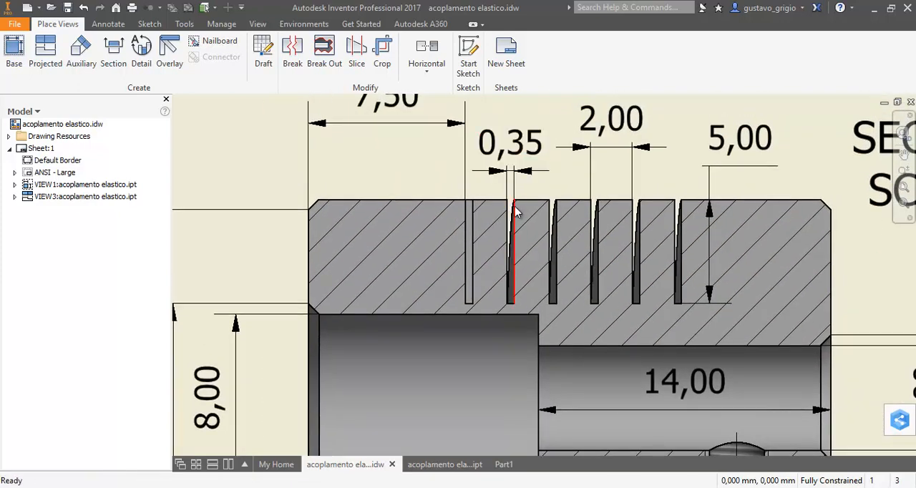
{"action": "scroll", "coordinate": [522, 205], "scroll_direction": "down", "scroll_amount": 2}
{"action": "middle_click_drag", "start_coordinate": [622, 202], "coordinate": [599, 211]}
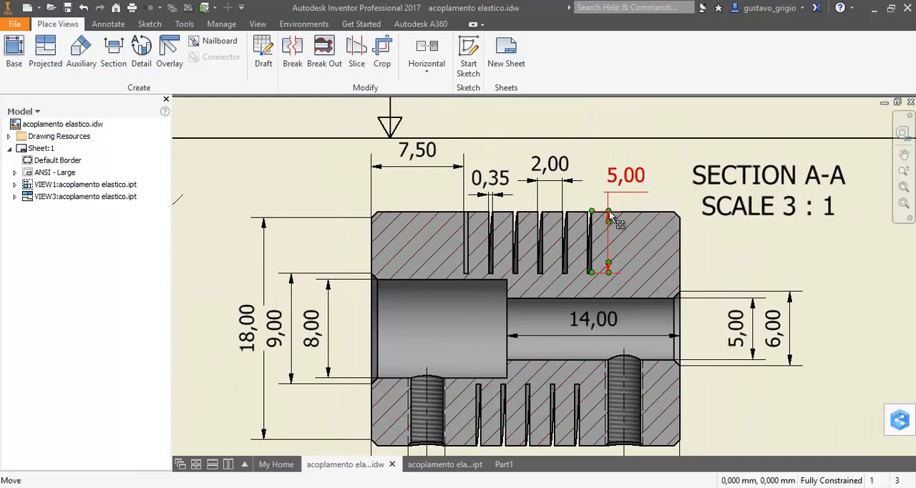
{"action": "scroll", "coordinate": [553, 230], "scroll_direction": "up", "scroll_amount": 3}
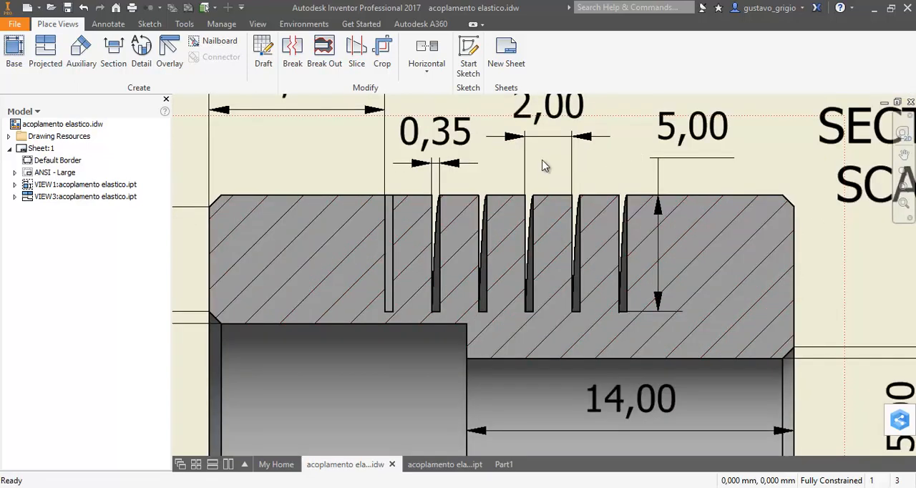
{"action": "middle_click_drag", "start_coordinate": [542, 166], "coordinate": [558, 243]}
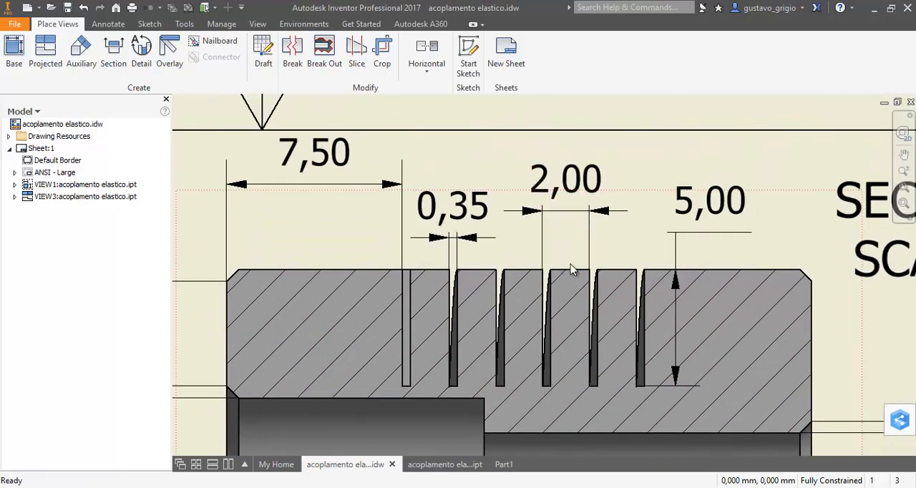
{"action": "scroll", "coordinate": [560, 222], "scroll_direction": "down", "scroll_amount": 2}
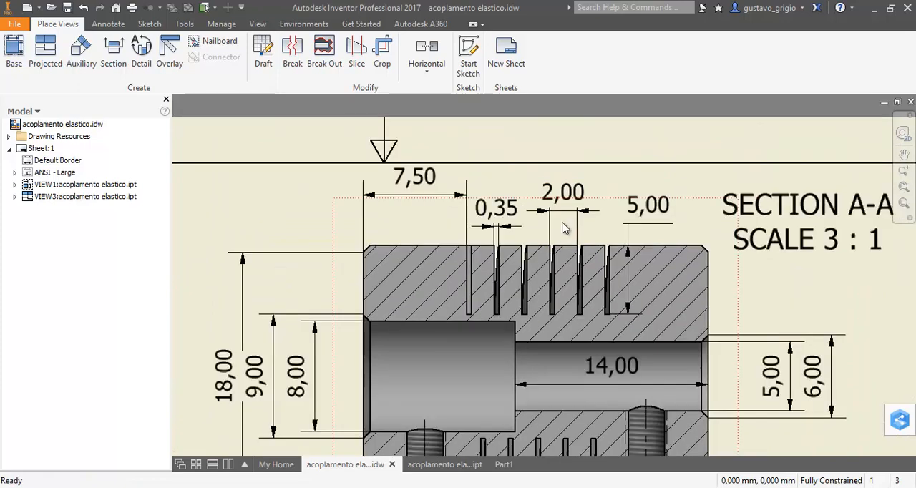
{"action": "scroll", "coordinate": [559, 244], "scroll_direction": "down", "scroll_amount": 2}
{"action": "middle_click_drag", "start_coordinate": [558, 244], "coordinate": [549, 210]}
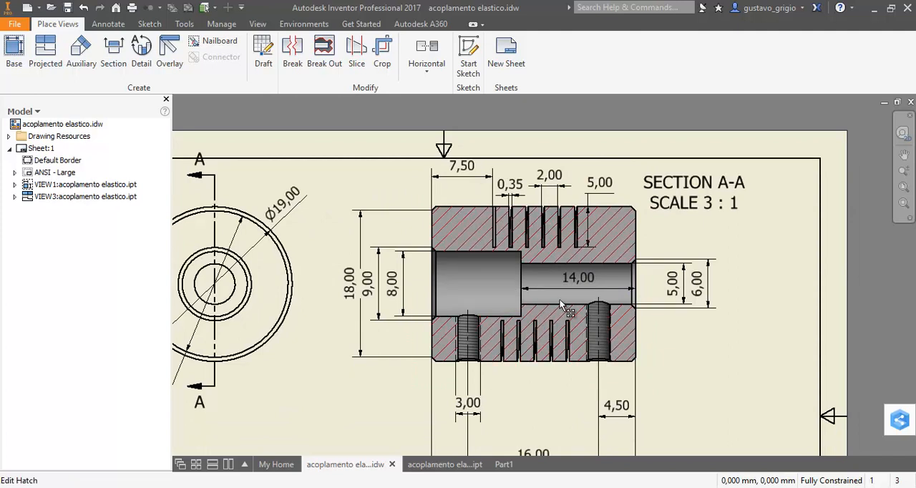
Return to Part1, project the wall's outer edge and sketch a rectangle about 2.6 mm square against it, between the tapped holes
{"action": "left_click", "coordinate": [502, 465]}
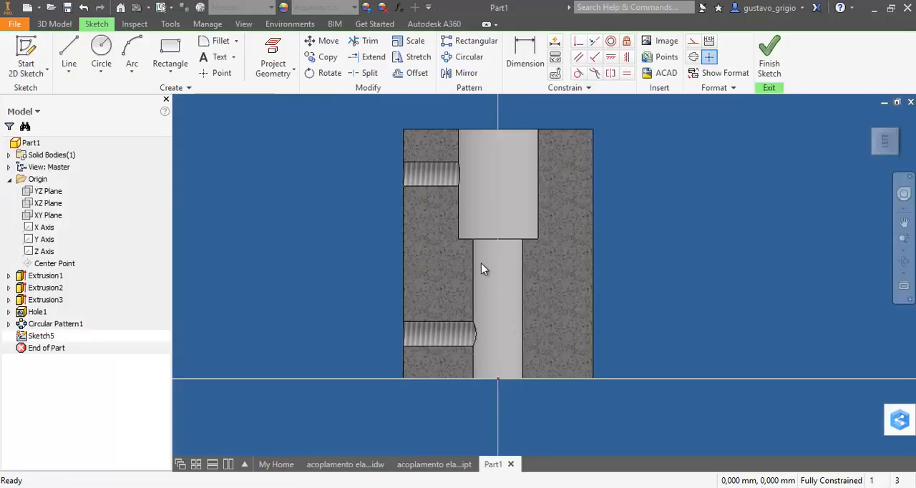
{"action": "left_click", "coordinate": [276, 61]}
{"action": "left_click", "coordinate": [402, 267]}
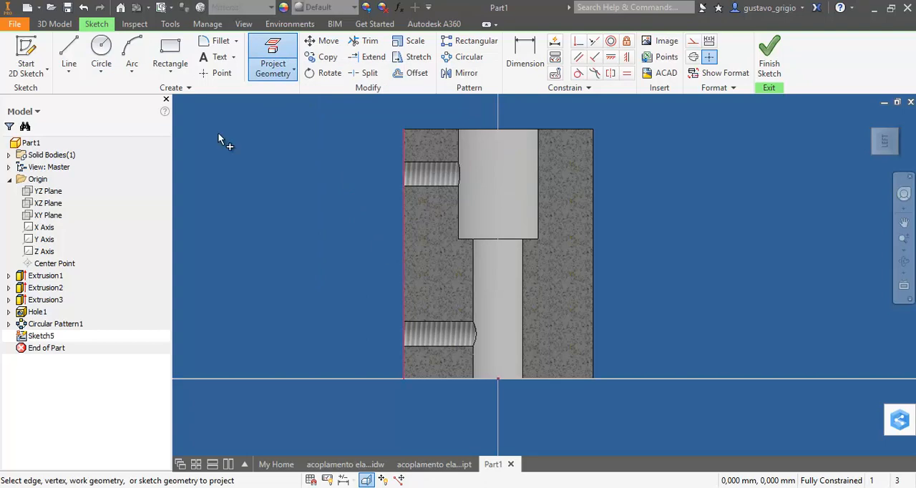
{"action": "left_click", "coordinate": [170, 57]}
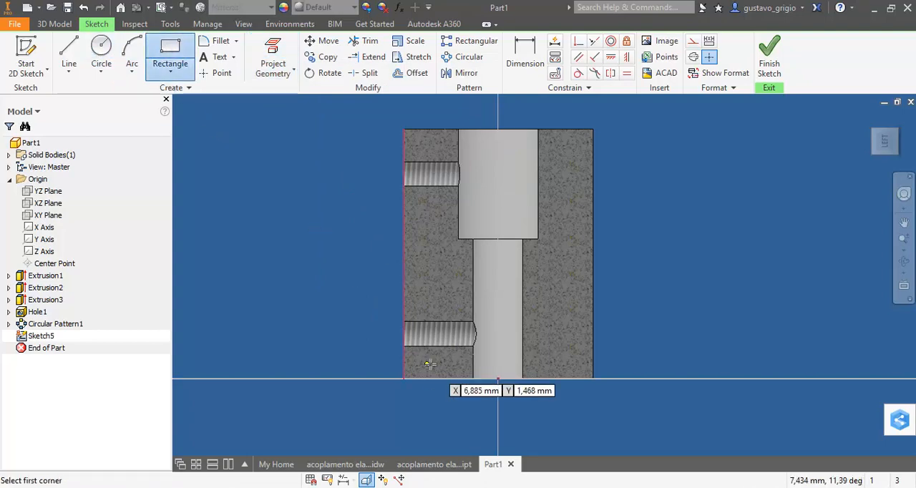
{"action": "scroll", "coordinate": [434, 362], "scroll_direction": "up", "scroll_amount": 3}
{"action": "left_click", "coordinate": [377, 190]}
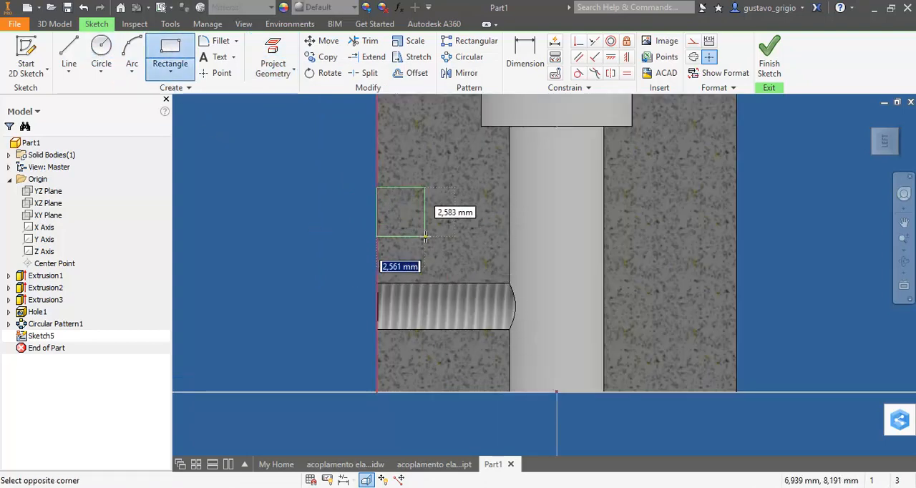
{"action": "left_click", "coordinate": [425, 236]}
{"action": "key", "text": "Escape"}
Dimension the rectangle to 0.35 mm high and 5 mm deep into the wall
{"action": "key", "text": "d"}
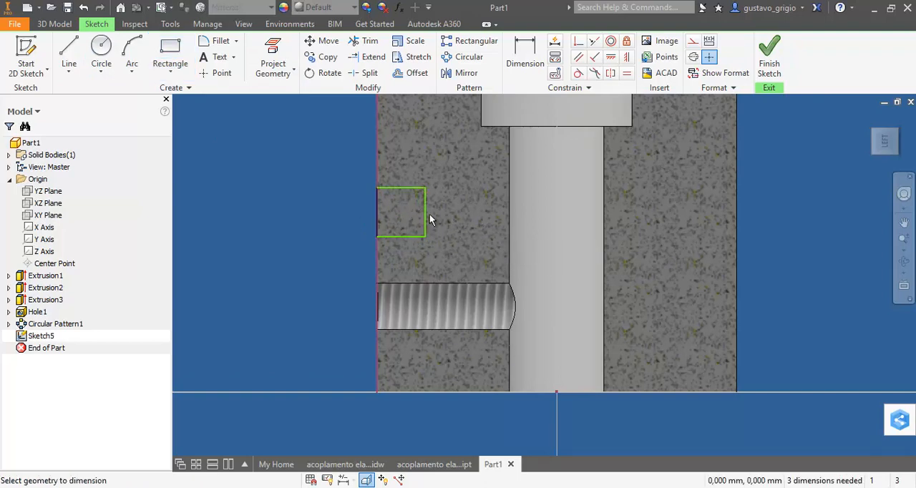
{"action": "left_click", "coordinate": [427, 212]}
{"action": "left_click", "coordinate": [461, 210]}
{"action": "type", "text": "0,35"}
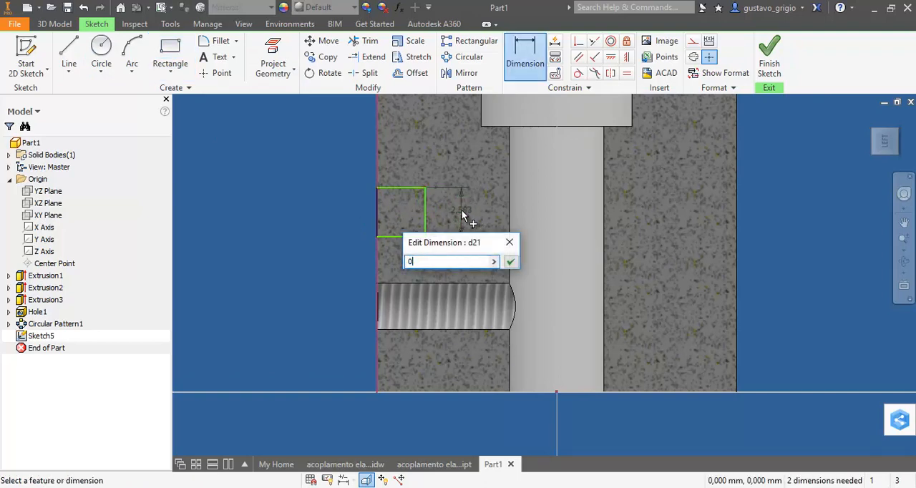
{"action": "key", "text": "Return"}
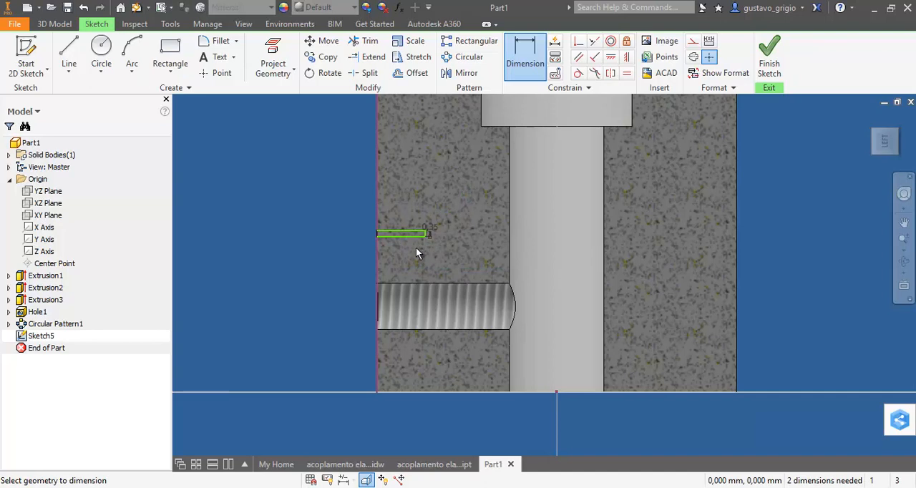
{"action": "scroll", "coordinate": [416, 252], "scroll_direction": "down", "scroll_amount": 3}
{"action": "left_click", "coordinate": [401, 212]}
{"action": "left_click", "coordinate": [404, 171]}
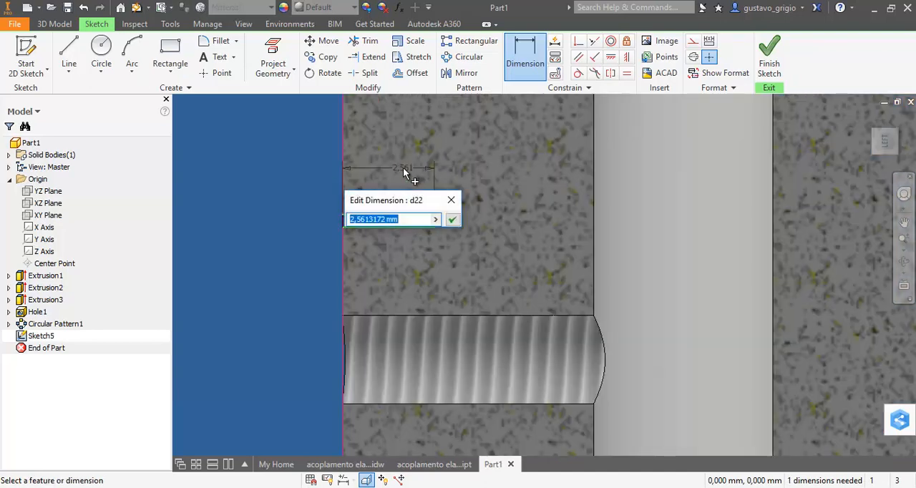
{"action": "type", "text": "5"}
{"action": "key", "text": "Return"}
Dimension the rectangle's lower edge at 7.5 mm above the cylinder's base
{"action": "scroll", "coordinate": [390, 206], "scroll_direction": "up", "scroll_amount": 3}
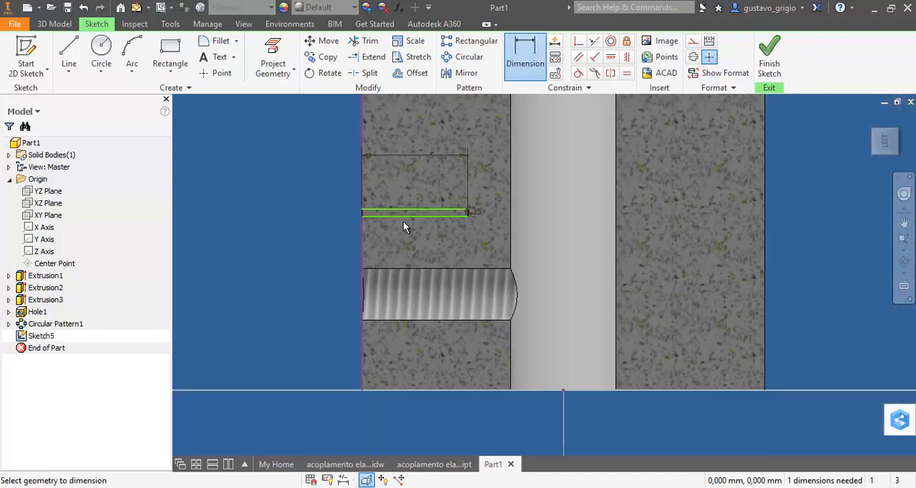
{"action": "left_click", "coordinate": [417, 390]}
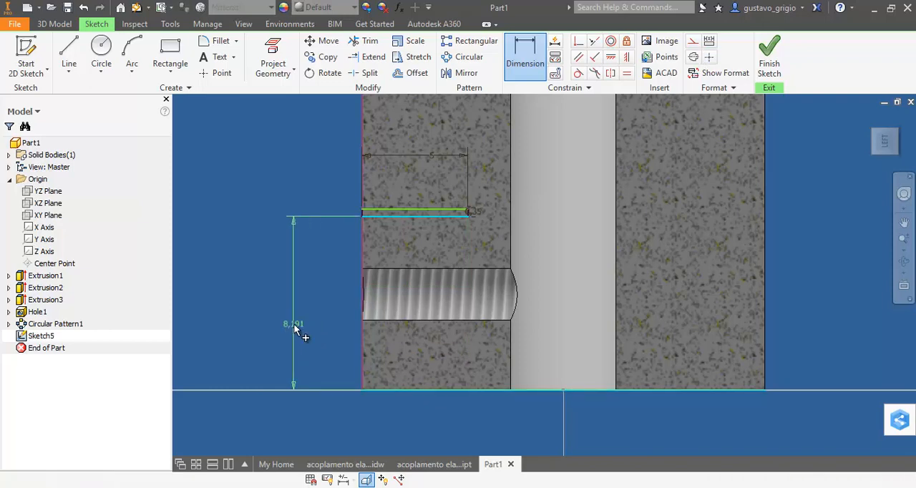
{"action": "left_click", "coordinate": [296, 326]}
{"action": "type", "text": "7,5"}
{"action": "key", "text": "Return"}
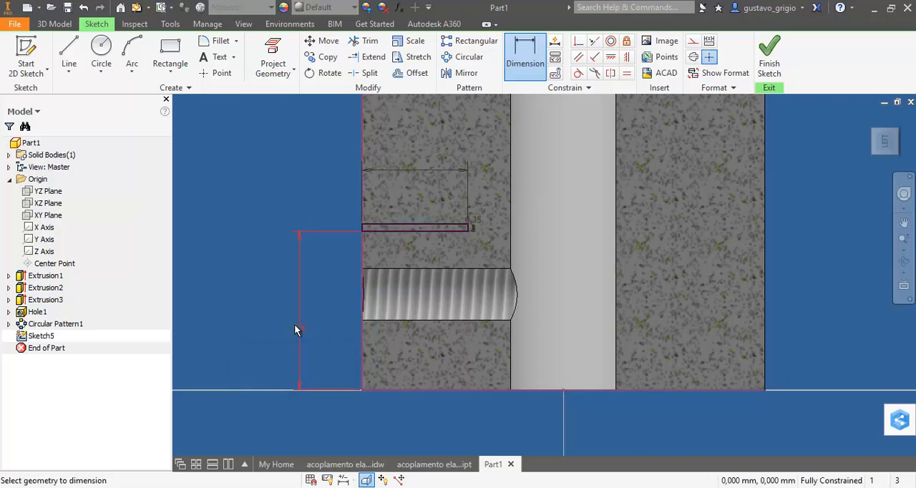
{"action": "middle_click_drag", "start_coordinate": [463, 250], "coordinate": [474, 283]}
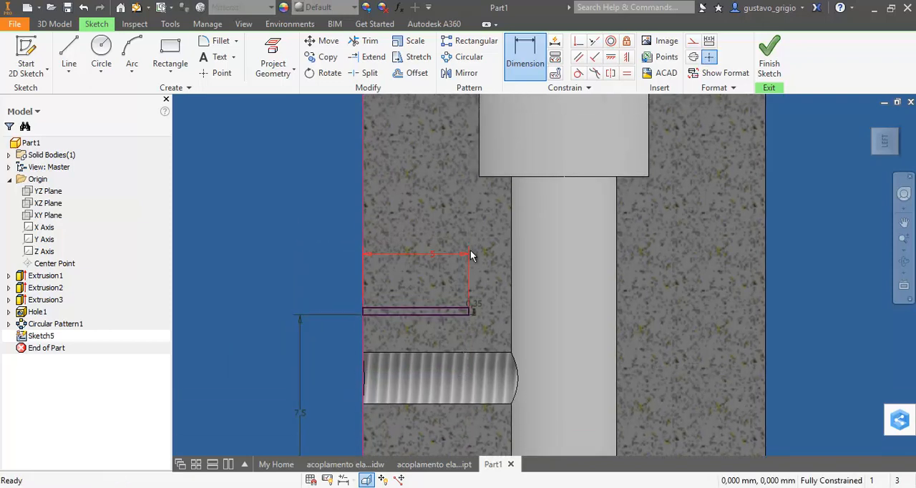
{"action": "key", "text": "Escape"}
Draw a vertical line from the origin up through the bore along the cylinder's axis and make it a centerline
{"action": "scroll", "coordinate": [472, 254], "scroll_direction": "up", "scroll_amount": 3}
{"action": "middle_click_drag", "start_coordinate": [471, 254], "coordinate": [450, 245]}
{"action": "left_click", "coordinate": [68, 56]}
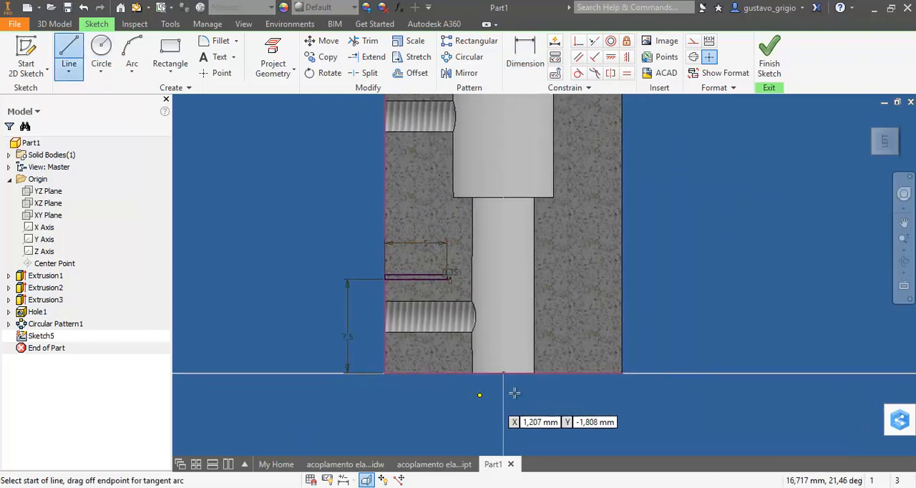
{"action": "left_click", "coordinate": [504, 373]}
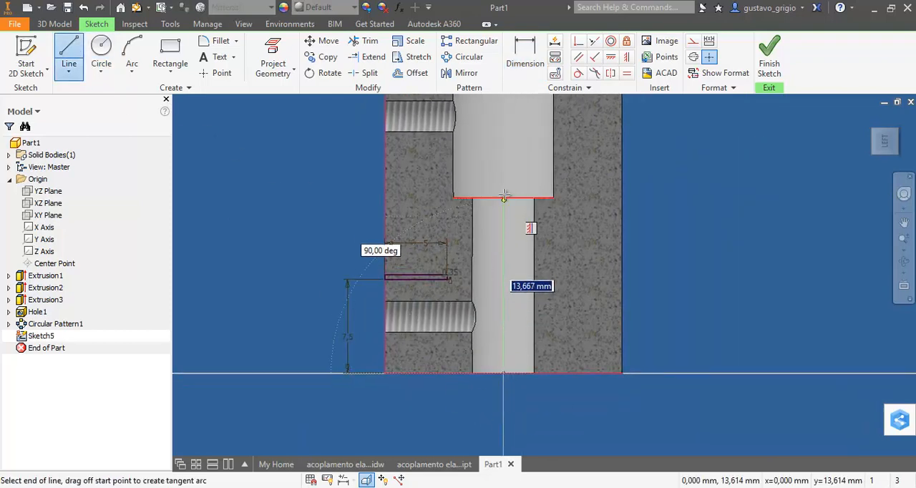
{"action": "left_click", "coordinate": [503, 174]}
{"action": "key", "text": "Escape"}
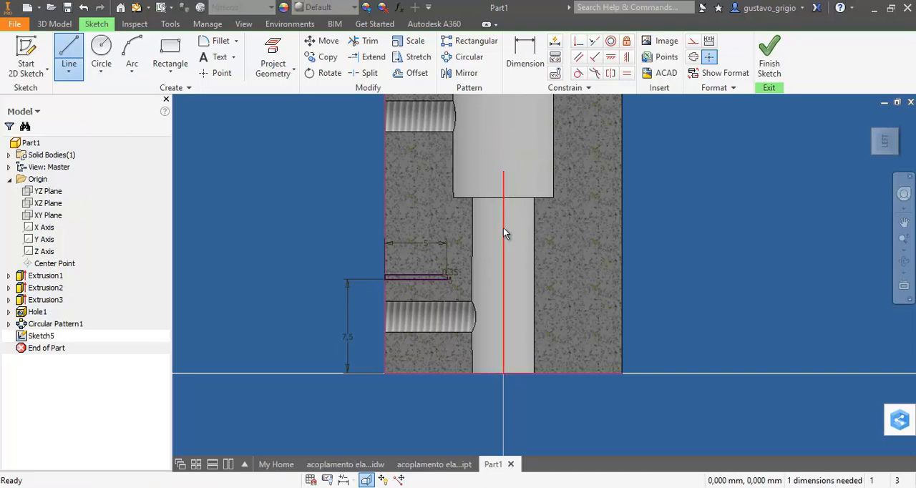
{"action": "right_click", "coordinate": [504, 235]}
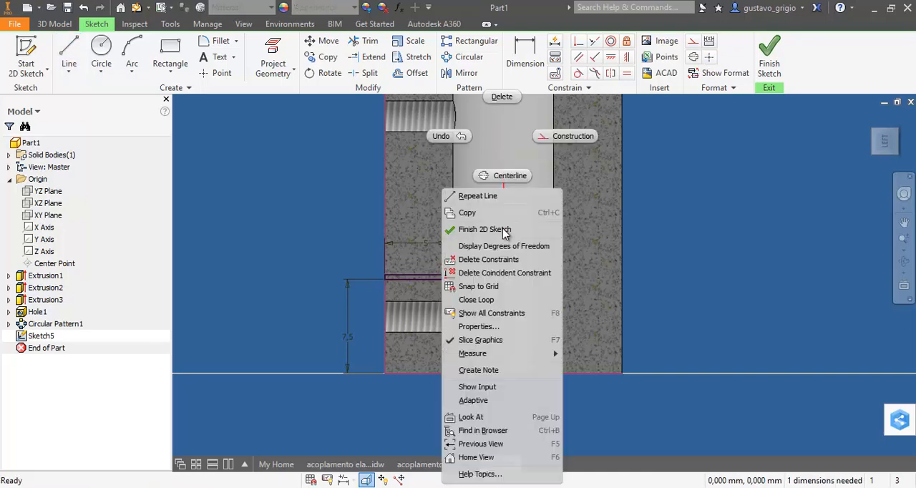
{"action": "left_click", "coordinate": [513, 176]}
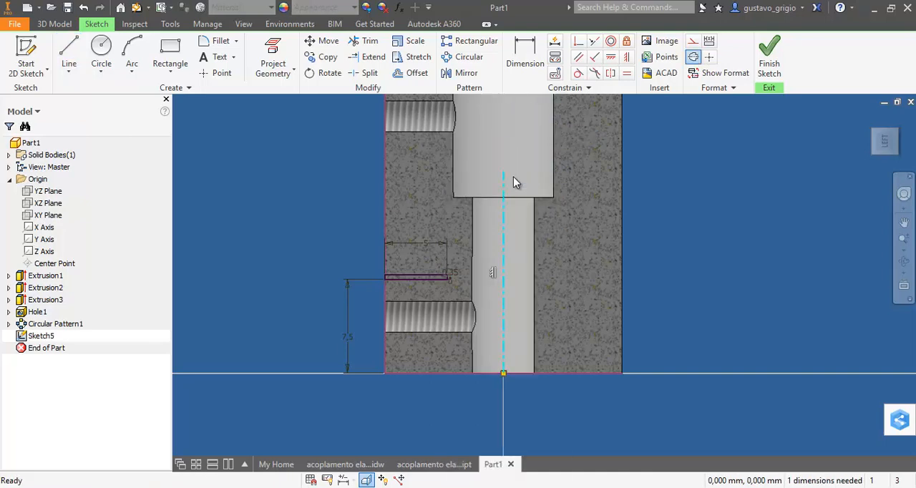
{"action": "left_click", "coordinate": [668, 291]}
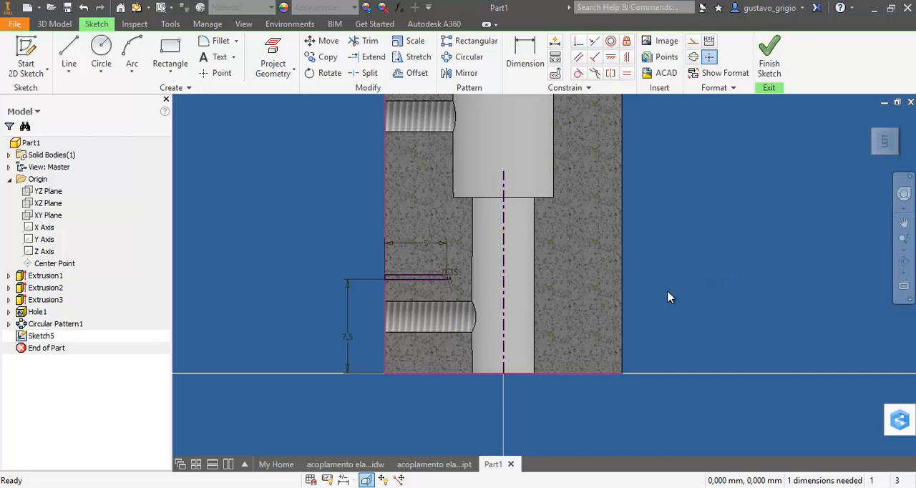
Finish the sketch and start a Coil of the thin rectangle around the bore's centerline
{"action": "middle_click_drag", "start_coordinate": [668, 292], "coordinate": [719, 288], "text": "shift"}
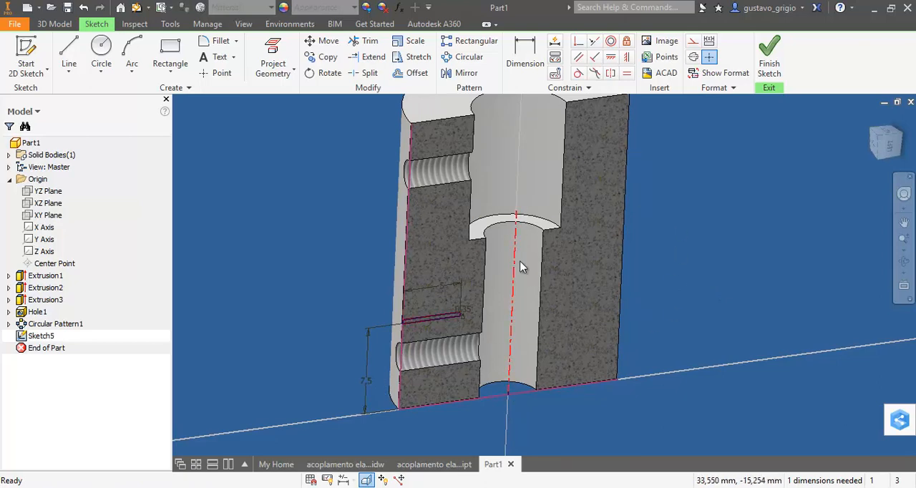
{"action": "left_click", "coordinate": [770, 63]}
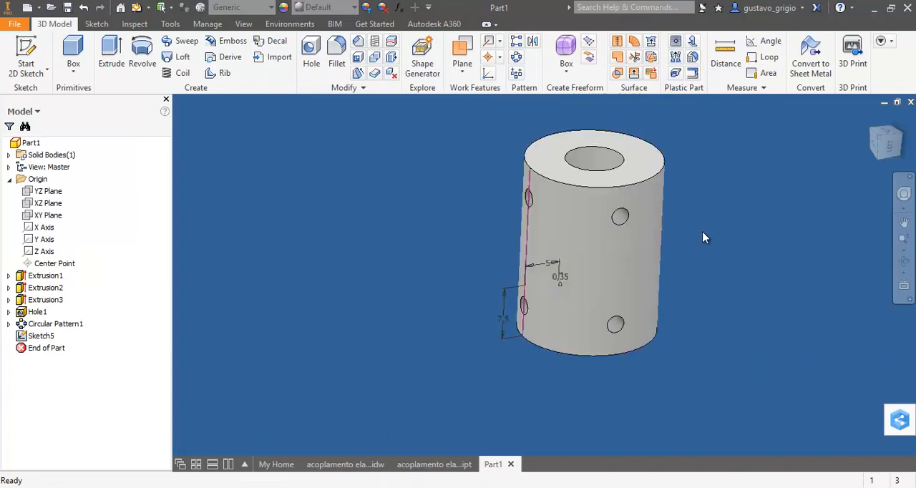
{"action": "middle_click_drag", "start_coordinate": [720, 240], "coordinate": [701, 251]}
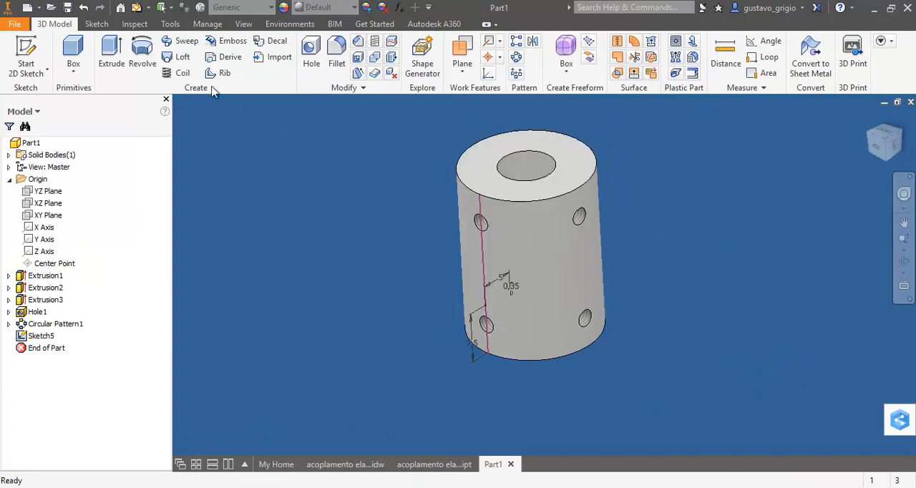
{"action": "left_click", "coordinate": [180, 72]}
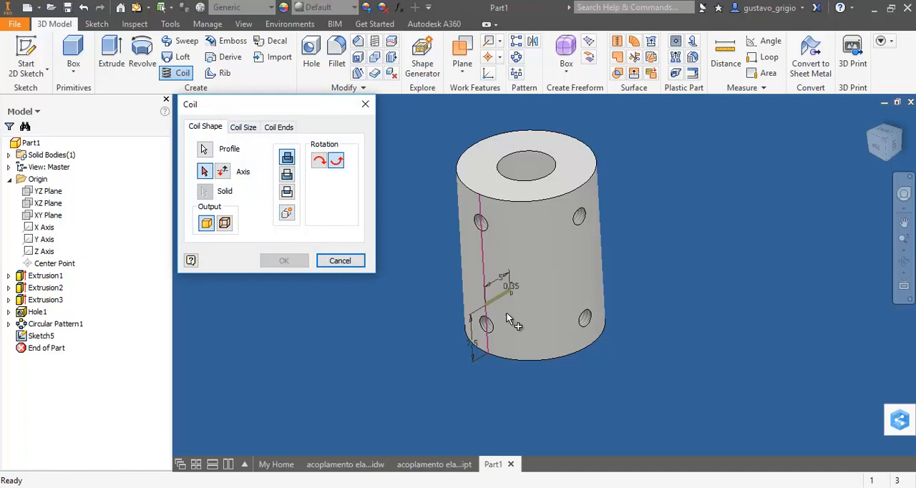
{"action": "middle_click_drag", "start_coordinate": [659, 329], "coordinate": [640, 342], "text": "shift"}
{"action": "scroll", "coordinate": [499, 298], "scroll_direction": "up", "scroll_amount": 5}
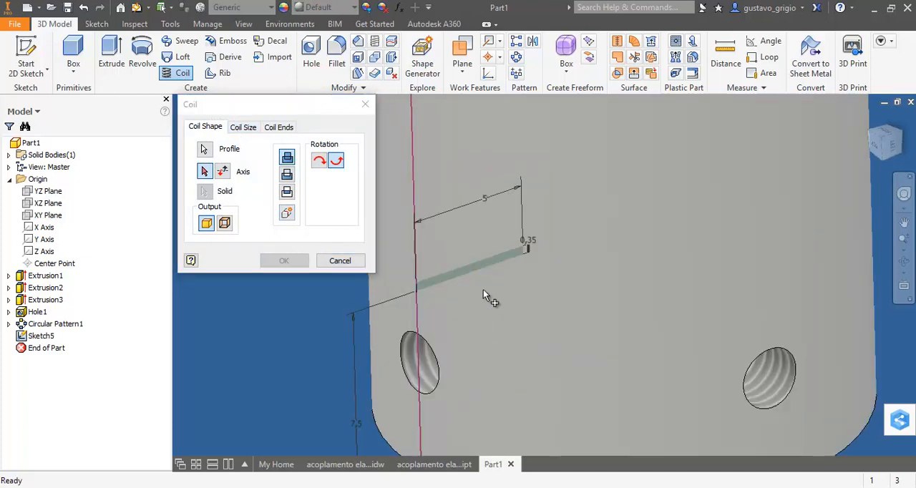
{"action": "scroll", "coordinate": [487, 279], "scroll_direction": "down", "scroll_amount": 5}
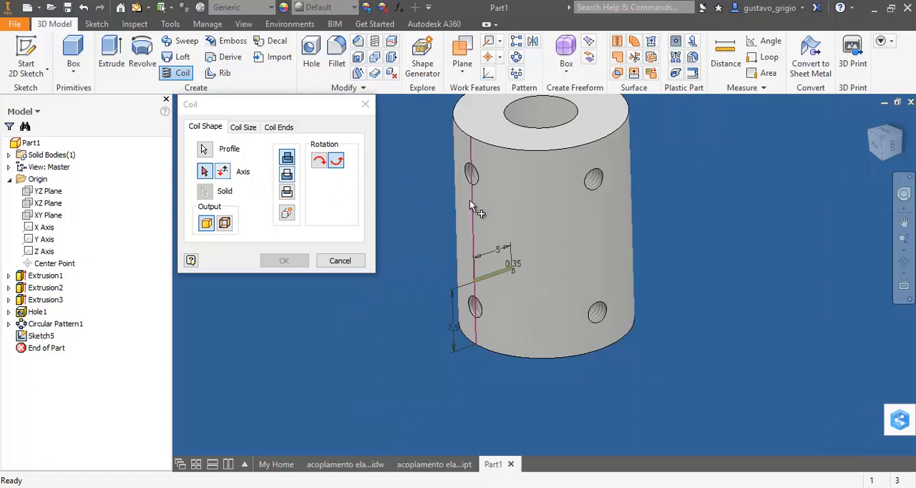
{"action": "left_click", "coordinate": [547, 245]}
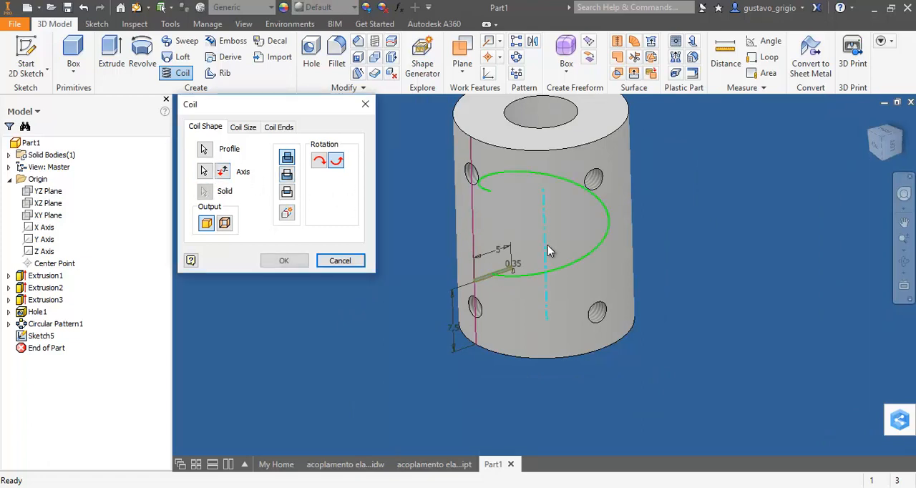
Set the coil to cut material and rise from the rectangle toward the cylinder's upper end, testing the rotation and axis directions
{"action": "middle_click_drag", "start_coordinate": [703, 246], "coordinate": [746, 300], "text": "shift"}
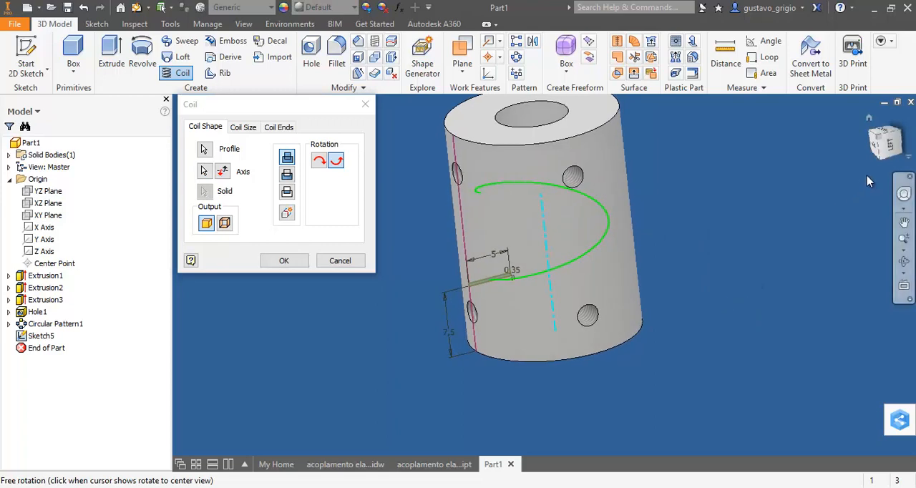
{"action": "left_click", "coordinate": [882, 143]}
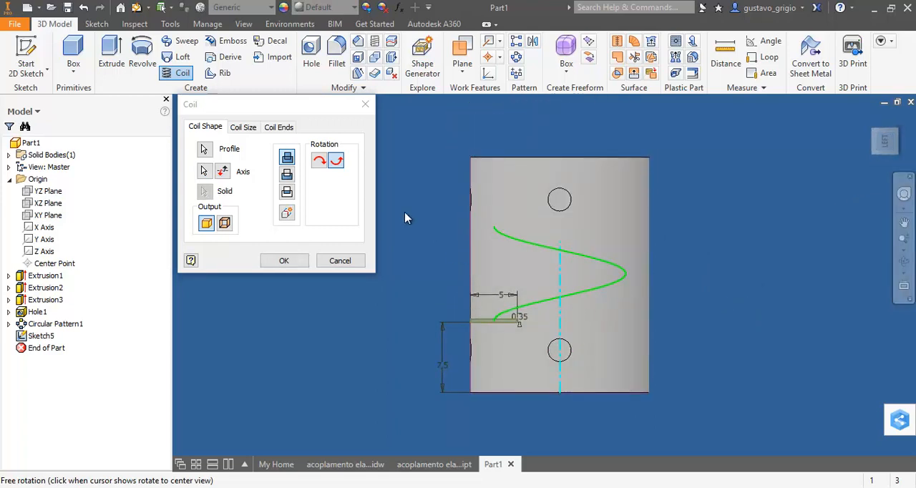
{"action": "left_click", "coordinate": [321, 165]}
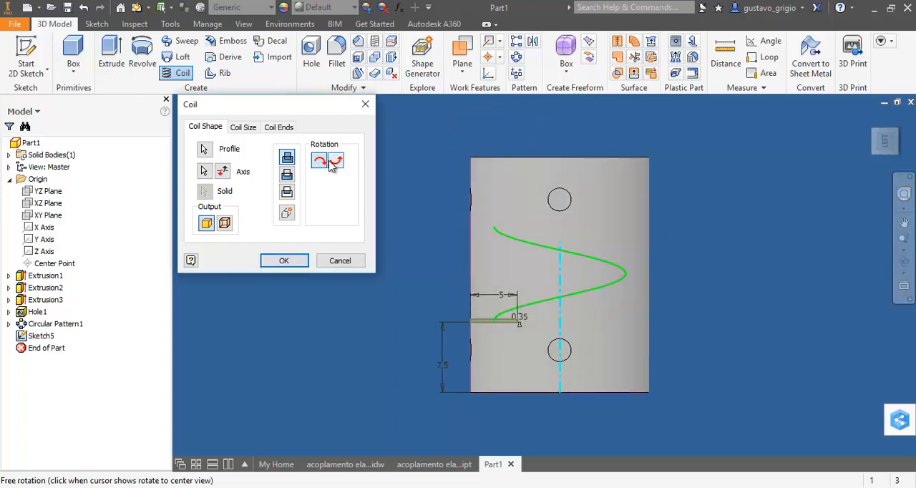
{"action": "left_click", "coordinate": [337, 162]}
{"action": "left_click", "coordinate": [223, 173]}
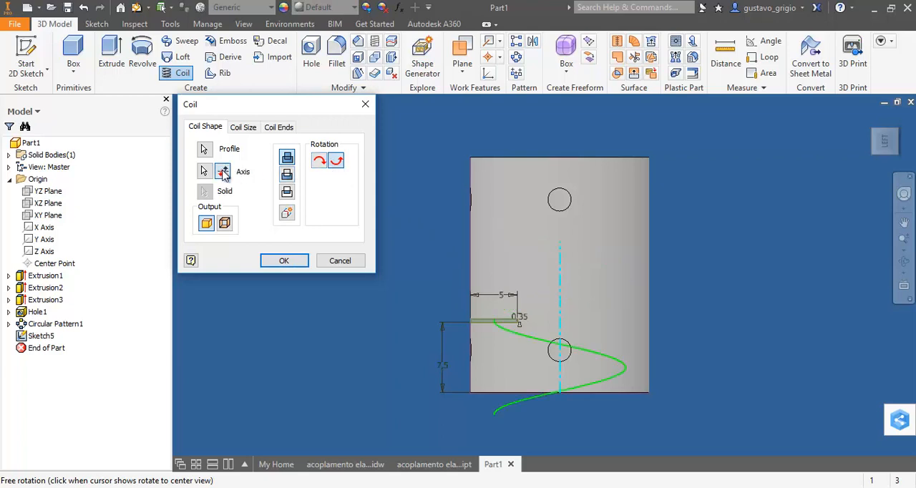
{"action": "left_click", "coordinate": [223, 172]}
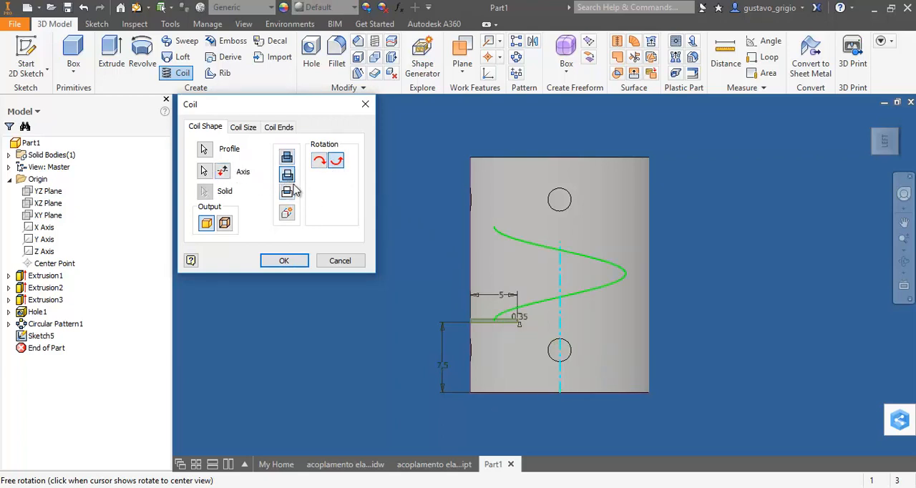
Define the coil by Revolution and Height with 5 revolutions over 10 mm, and create the helical cut
{"action": "left_click", "coordinate": [243, 128]}
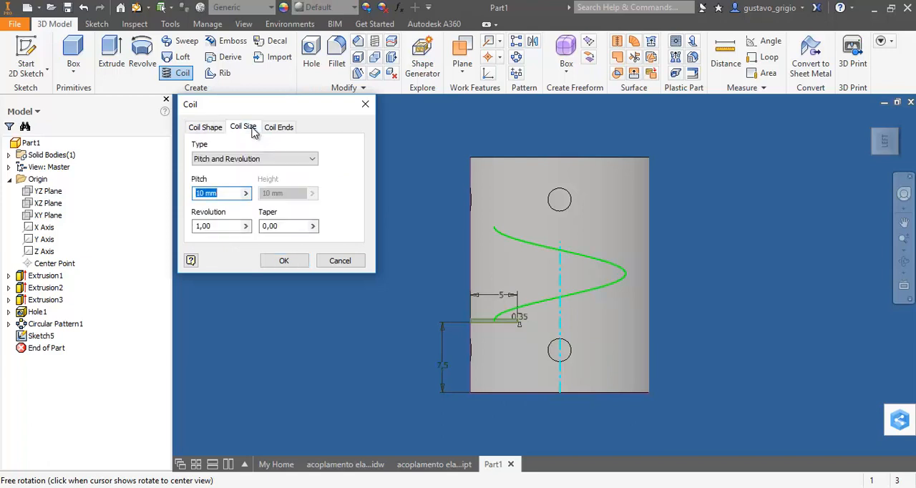
{"action": "left_click", "coordinate": [277, 158]}
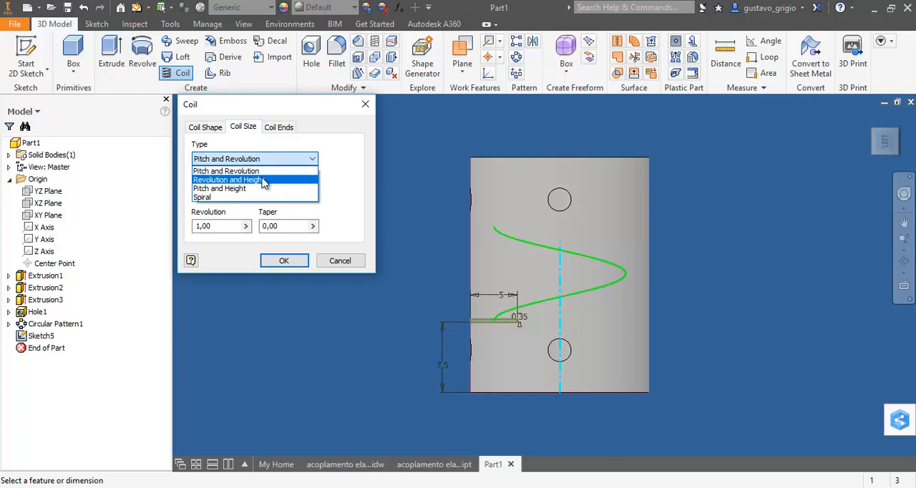
{"action": "left_click", "coordinate": [264, 181]}
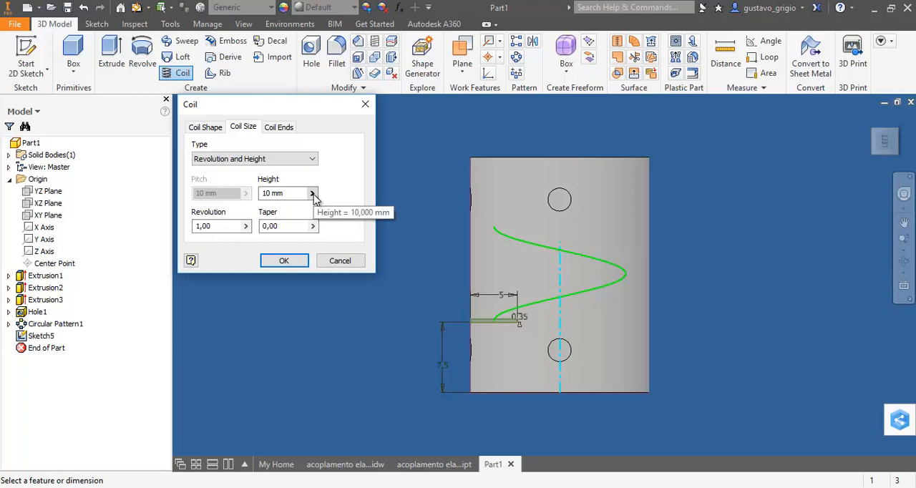
{"action": "left_click", "coordinate": [246, 225]}
{"action": "left_click", "coordinate": [227, 227]}
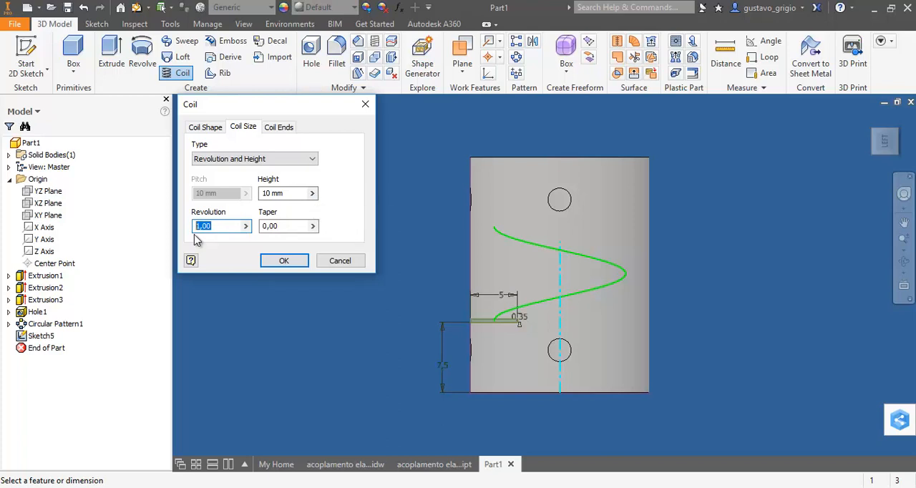
{"action": "type", "text": "5"}
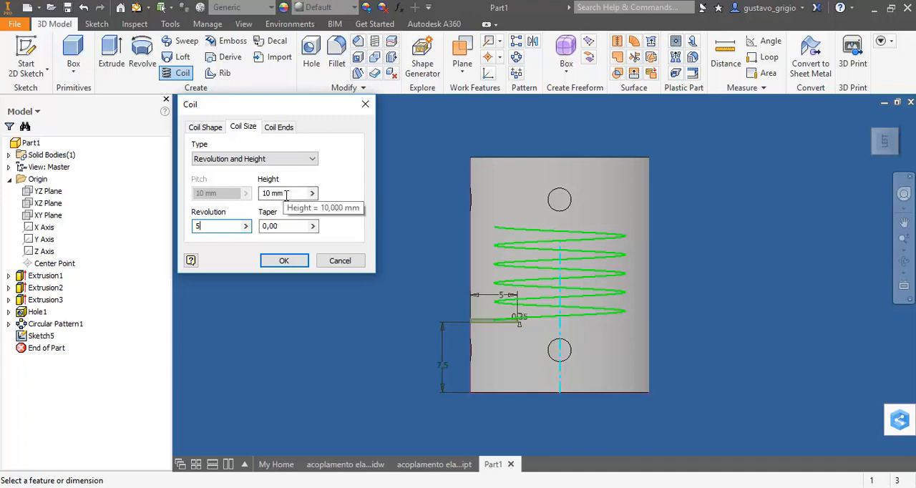
{"action": "left_click", "coordinate": [295, 260]}
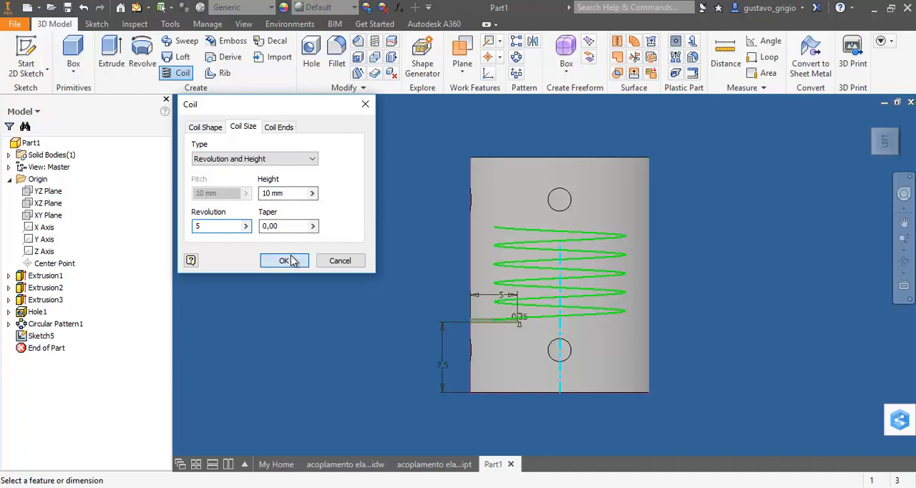
Start a 0.5 mm chamfer on the outer rim and bore edge at the coupling's large-bore end
{"action": "scroll", "coordinate": [718, 282], "scroll_direction": "down", "scroll_amount": 3}
{"action": "middle_click_drag", "start_coordinate": [725, 286], "coordinate": [764, 307], "text": "shift"}
{"action": "middle_click_drag", "start_coordinate": [621, 306], "coordinate": [450, 290]}
{"action": "scroll", "coordinate": [566, 301], "scroll_direction": "up", "scroll_amount": 3}
{"action": "middle_click_drag", "start_coordinate": [565, 307], "coordinate": [694, 292], "text": "shift"}
{"action": "middle_click_drag", "start_coordinate": [703, 315], "coordinate": [686, 324], "text": "shift"}
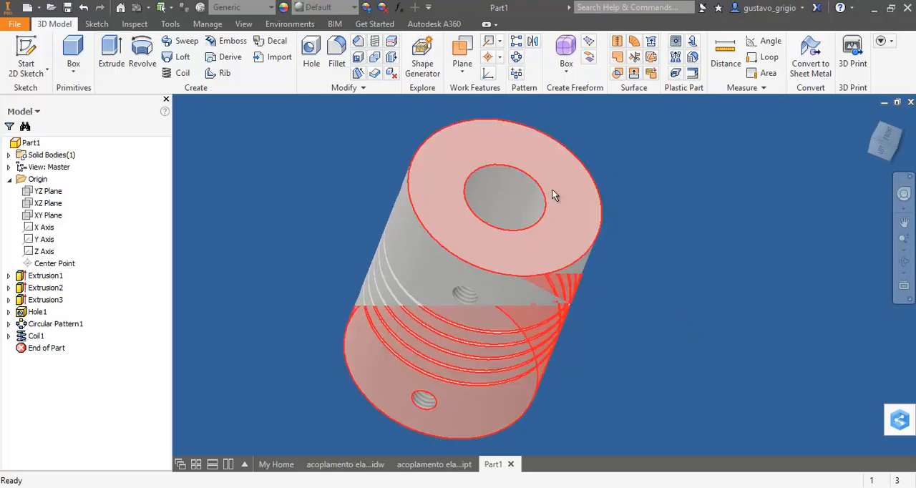
{"action": "left_click", "coordinate": [356, 45]}
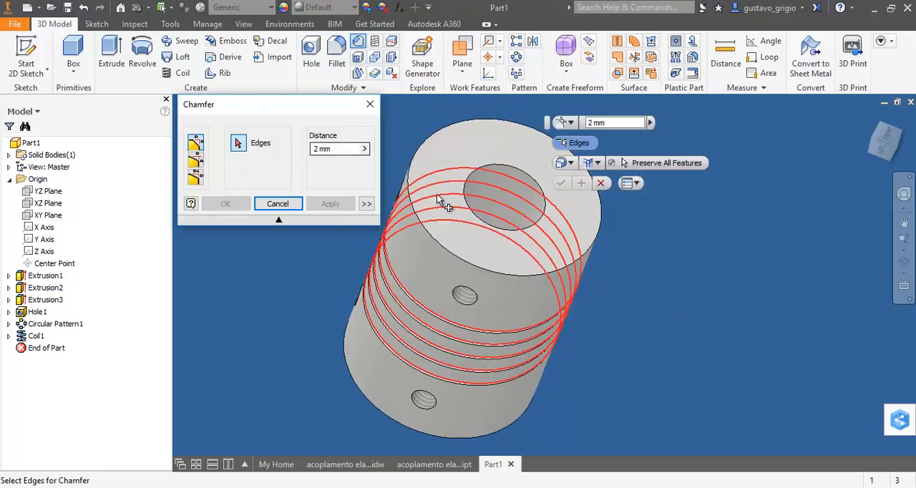
{"action": "middle_click_drag", "start_coordinate": [448, 201], "coordinate": [502, 205]}
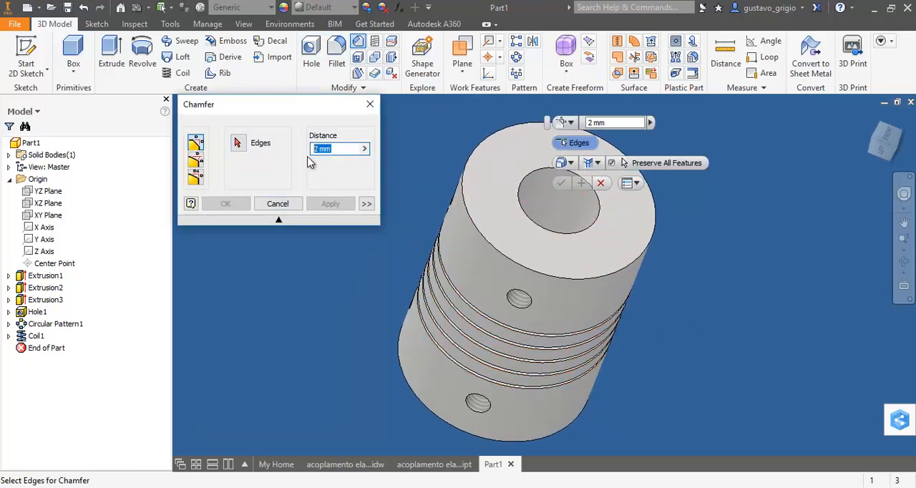
{"action": "left_click", "coordinate": [464, 194]}
{"action": "left_click", "coordinate": [520, 200]}
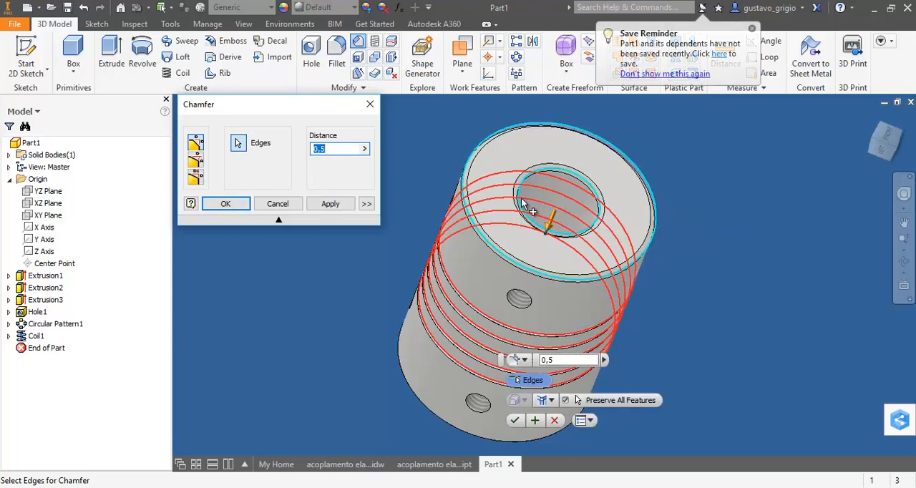
Add the outer rim and bore edge of the small-bore end to the 0.5 mm chamfer and create it
{"action": "middle_click_drag", "start_coordinate": [522, 201], "coordinate": [502, 293], "text": "shift"}
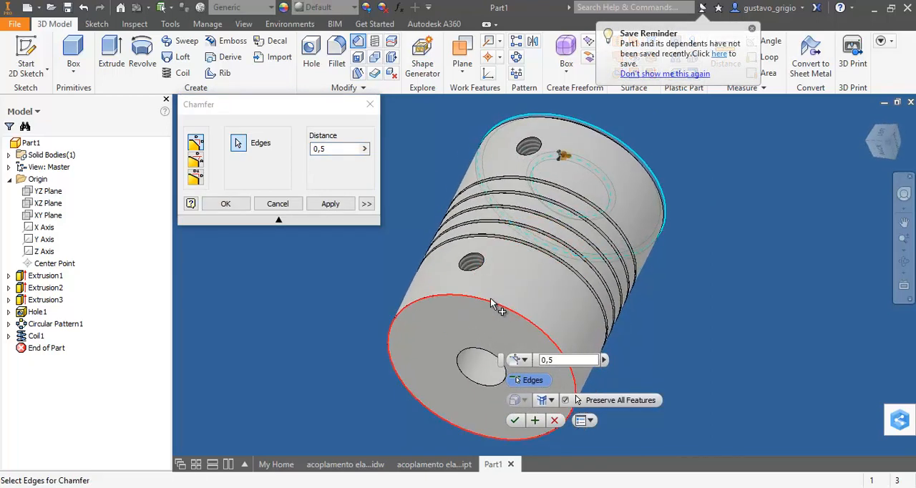
{"action": "left_click", "coordinate": [492, 301]}
{"action": "left_click", "coordinate": [469, 350]}
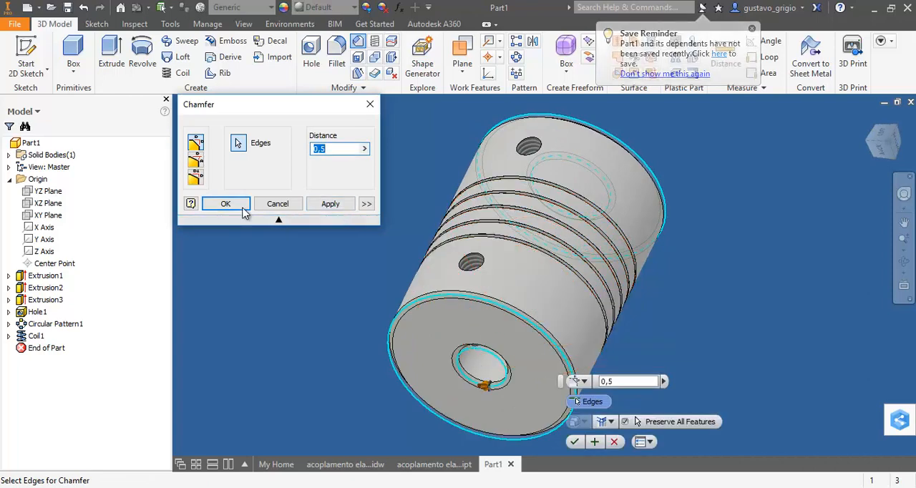
{"action": "left_click", "coordinate": [242, 208]}
Chamfer the outer edges of all four tapped set-screw holes by 0.25 mm
{"action": "left_click", "coordinate": [359, 43]}
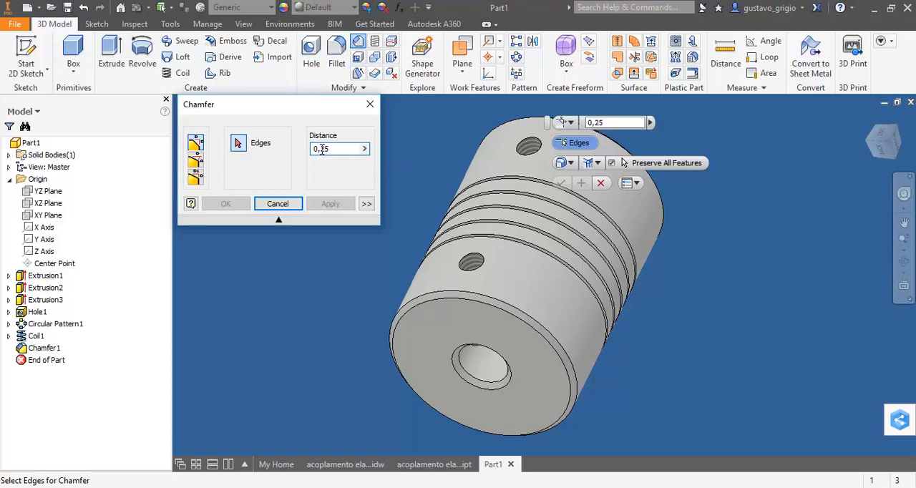
{"action": "scroll", "coordinate": [487, 290], "scroll_direction": "down", "scroll_amount": 1}
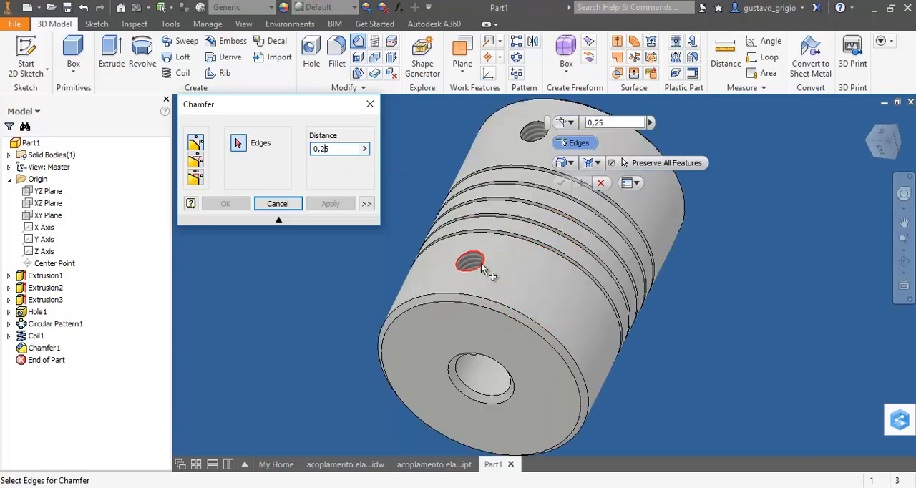
{"action": "left_click", "coordinate": [482, 268]}
{"action": "left_click", "coordinate": [546, 129]}
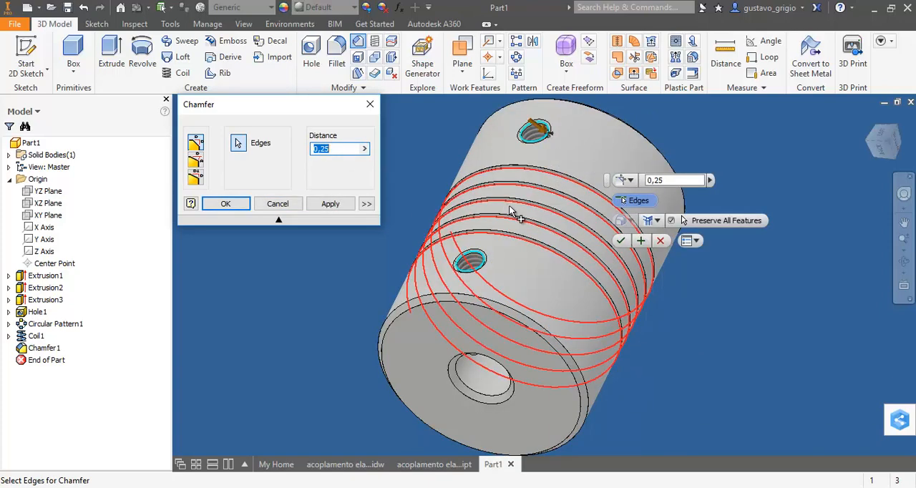
{"action": "middle_click_drag", "start_coordinate": [513, 209], "coordinate": [614, 212], "text": "shift"}
{"action": "left_click", "coordinate": [439, 202]}
{"action": "left_click", "coordinate": [439, 202]}
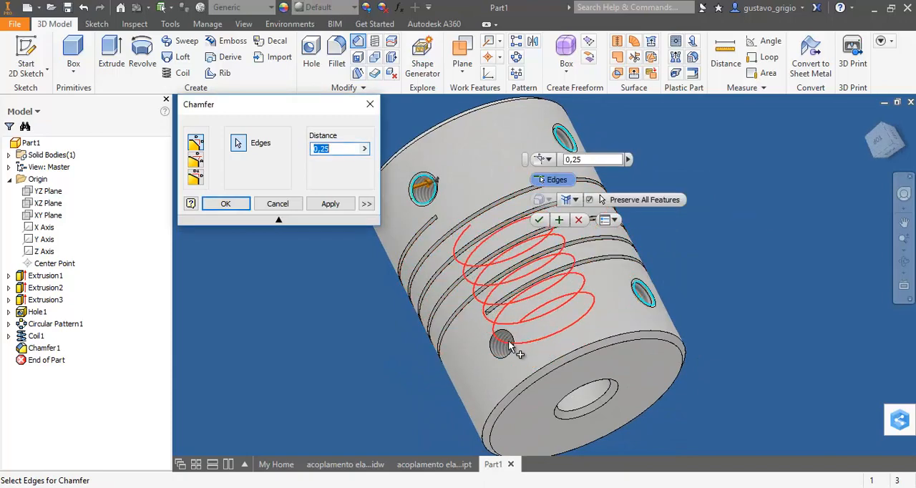
{"action": "left_click", "coordinate": [516, 345]}
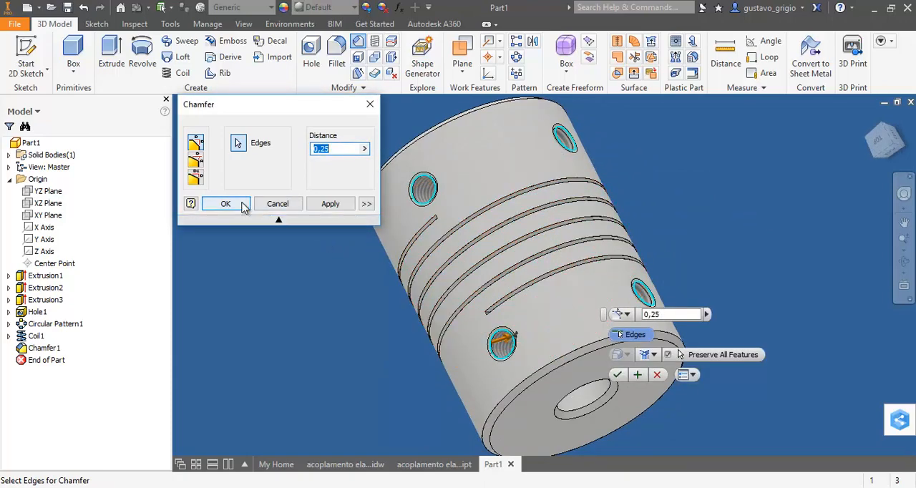
{"action": "left_click", "coordinate": [244, 208]}
{"action": "scroll", "coordinate": [494, 252], "scroll_direction": "down", "scroll_amount": 3}
{"action": "middle_click_drag", "start_coordinate": [517, 287], "coordinate": [659, 330], "text": "shift"}
{"action": "scroll", "coordinate": [594, 329], "scroll_direction": "up", "scroll_amount": 3}
{"action": "scroll", "coordinate": [609, 351], "scroll_direction": "down", "scroll_amount": 3}
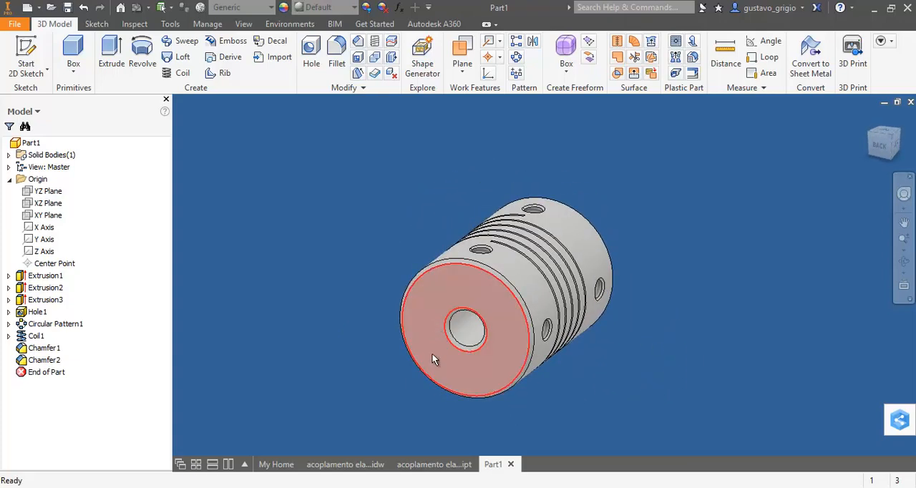
{"action": "middle_click_drag", "start_coordinate": [717, 280], "coordinate": [615, 332], "text": "shift"}
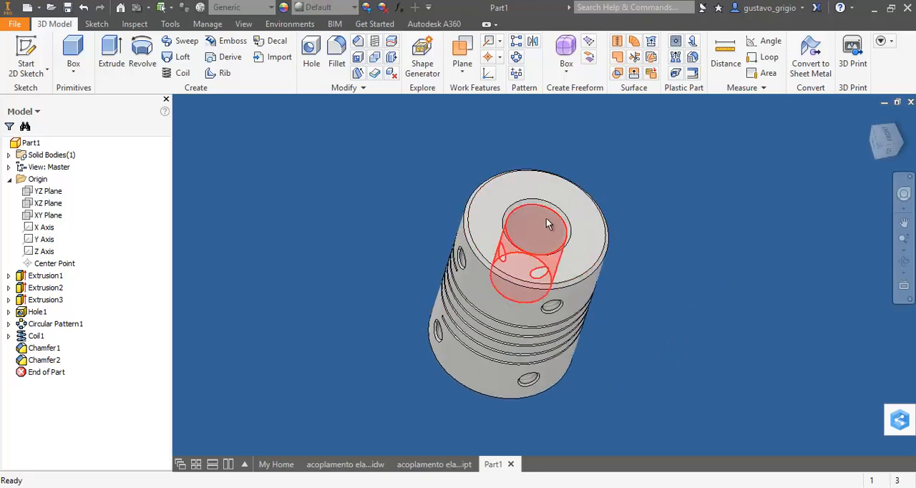
{"action": "middle_click_drag", "start_coordinate": [546, 220], "coordinate": [621, 284], "text": "shift"}
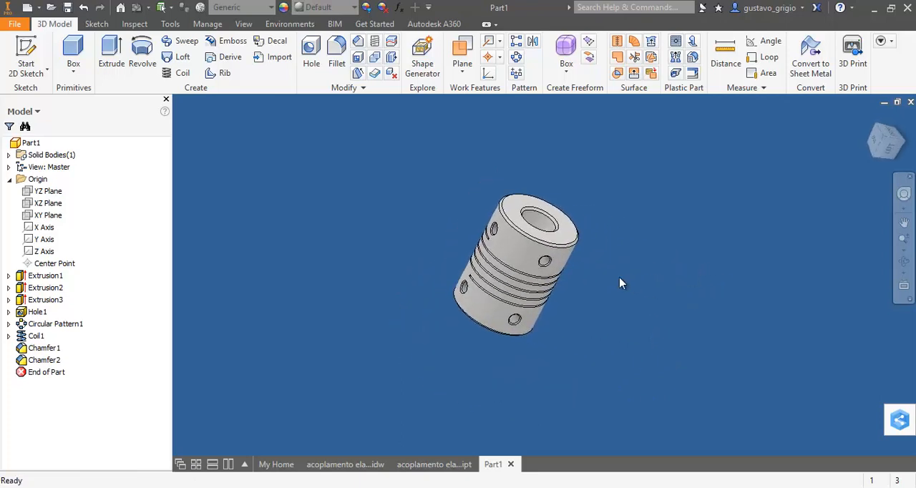